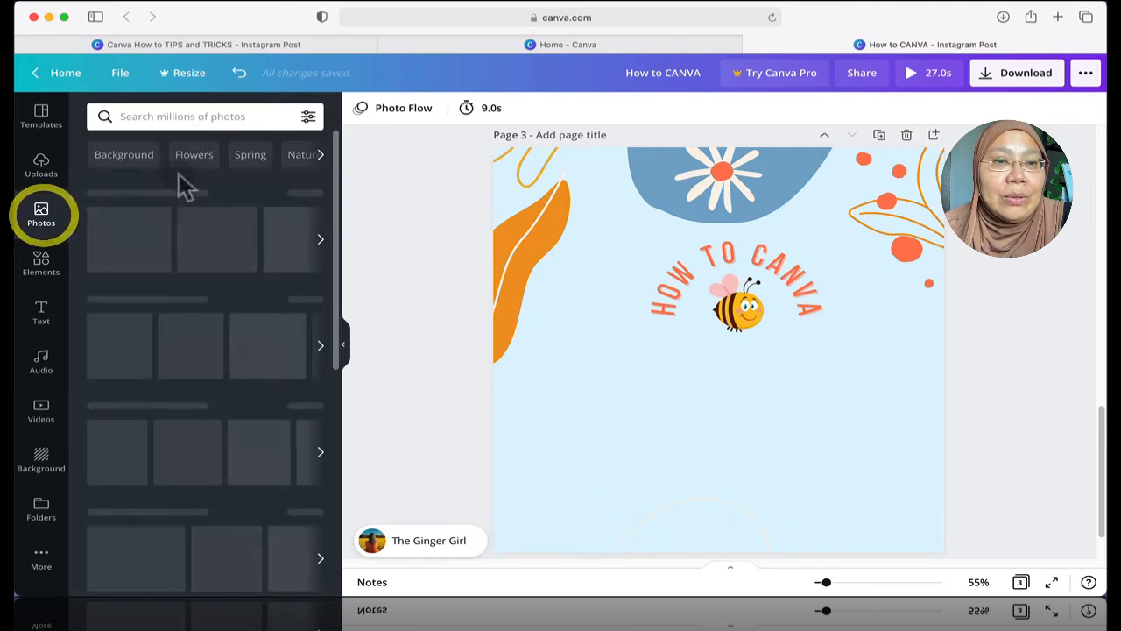
Step: Search the photo library for "bee"
scroll(206, 376, "down", 1)
scroll(193, 412, "down", 10)
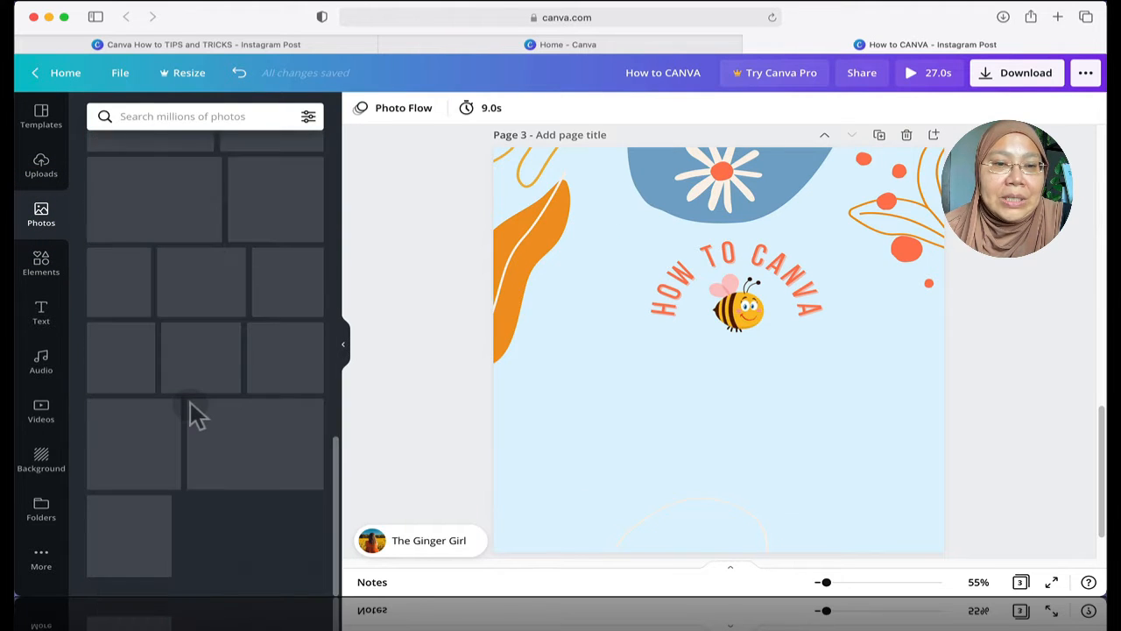
scroll(197, 416, "up", 10)
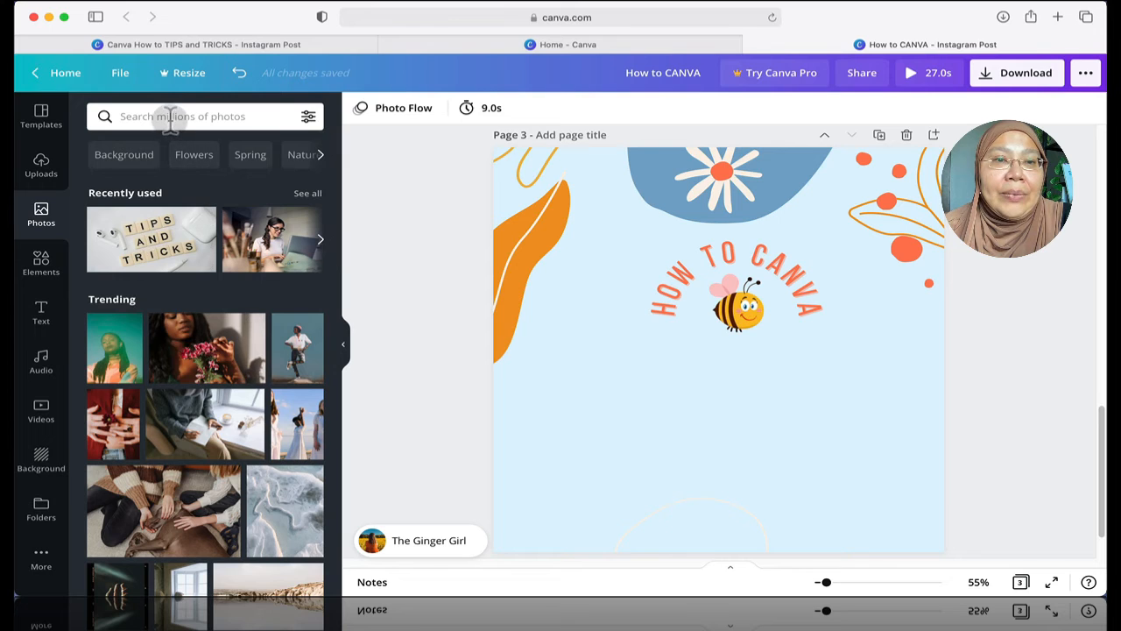
left_click(162, 116)
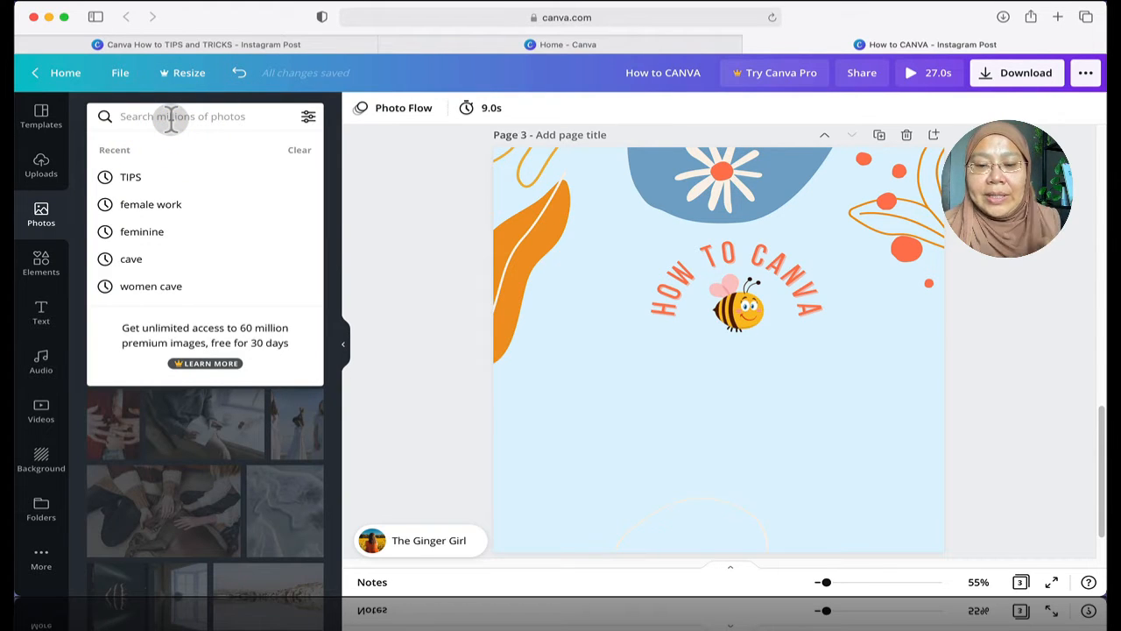
type("bee")
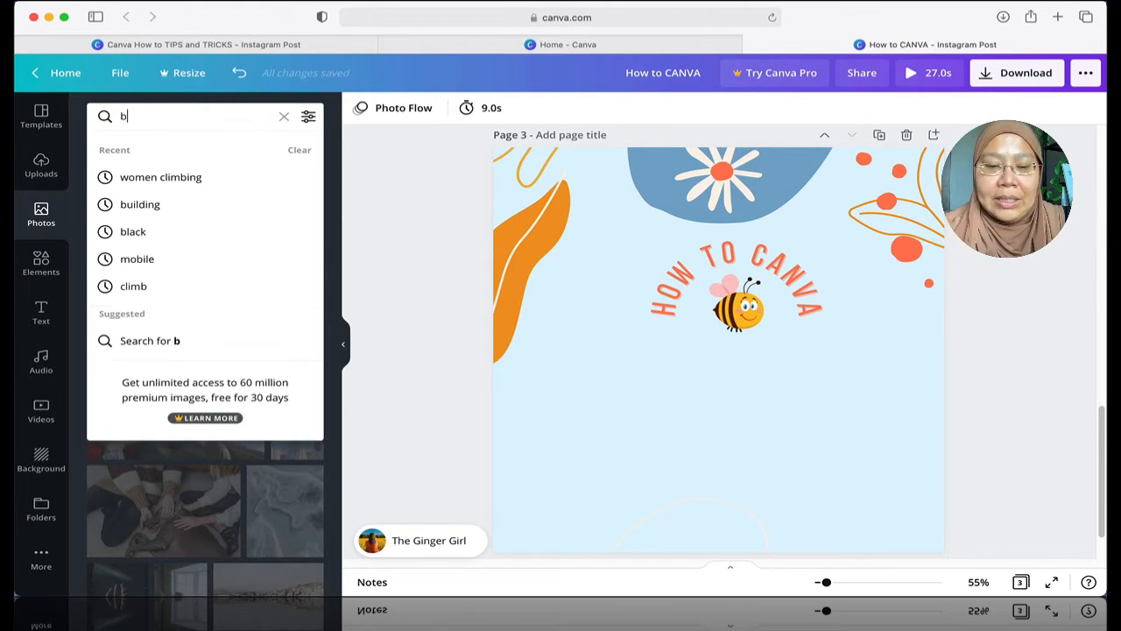
key("Return")
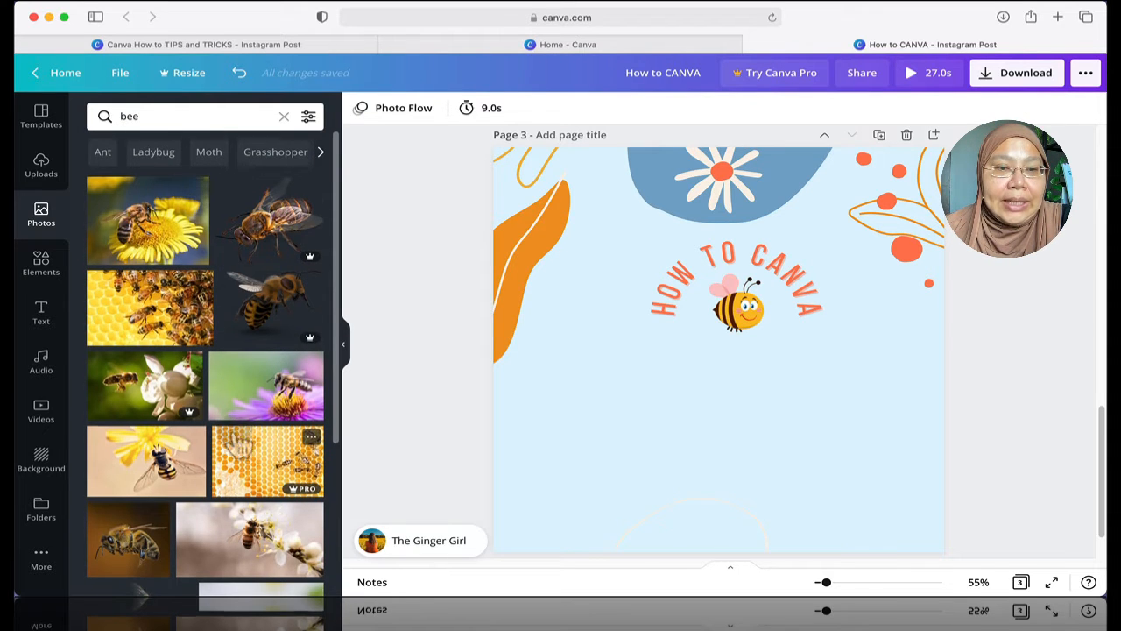
Step: Try the Pro photo of a bee on a white flower below the heading and delete it from the page
scroll(230, 429, "down", 5)
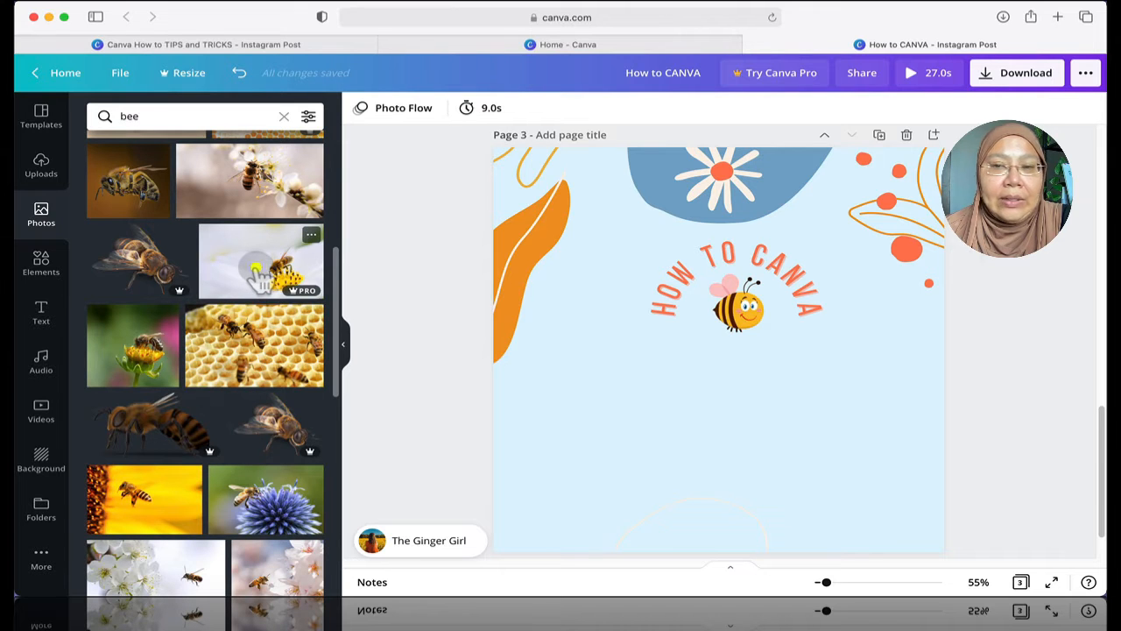
left_click(258, 276)
left_click_drag(702, 301, 710, 366)
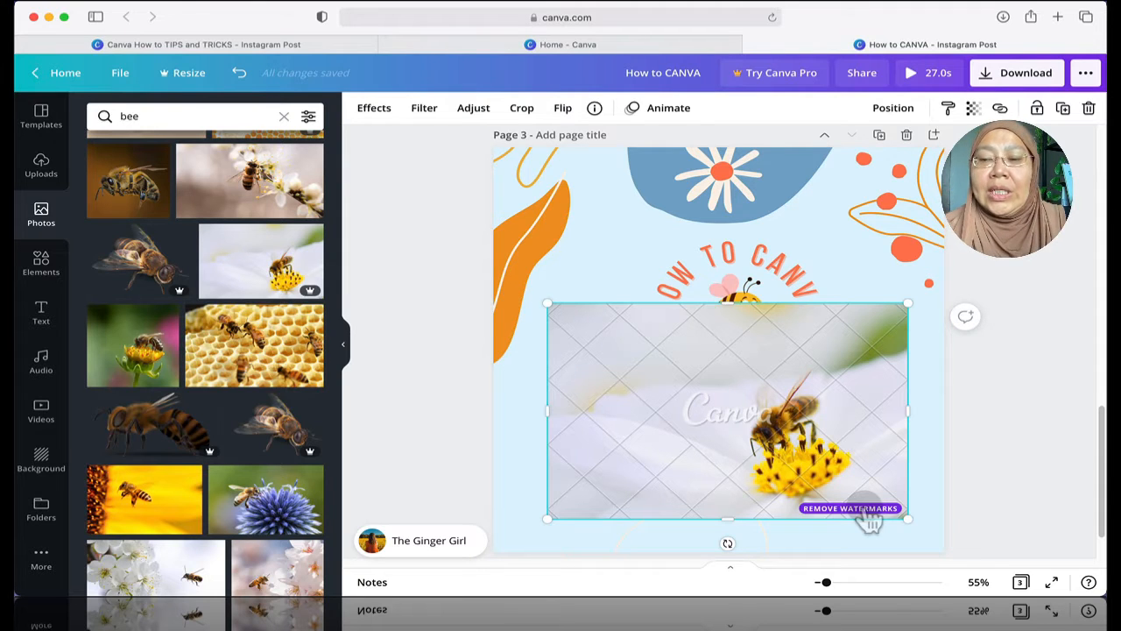
key("Delete")
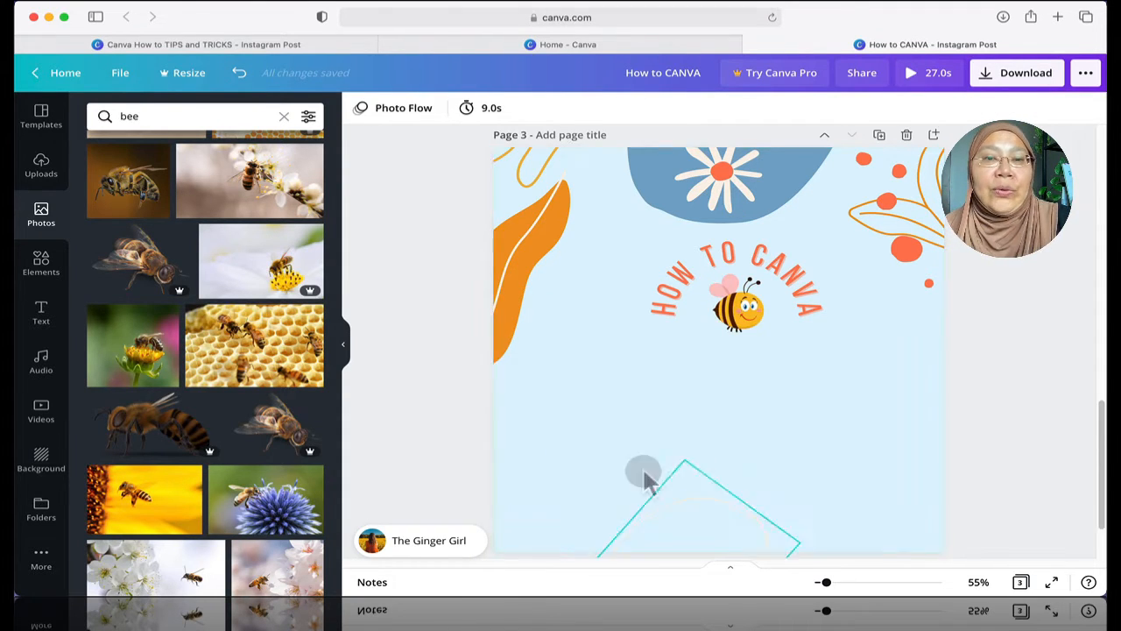
Step: Add the free photo of a honey bee swarm on yellow honeycomb to page 3
scroll(202, 342, "up", 1)
scroll(202, 340, "up", 4)
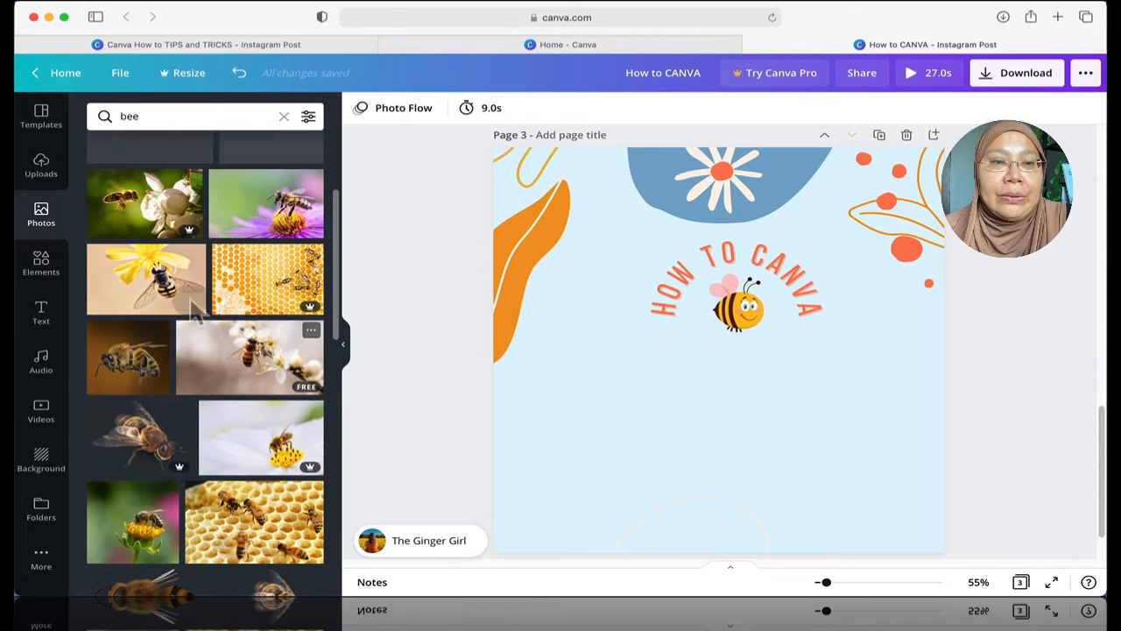
scroll(194, 302, "up", 1)
scroll(194, 298, "up", 3)
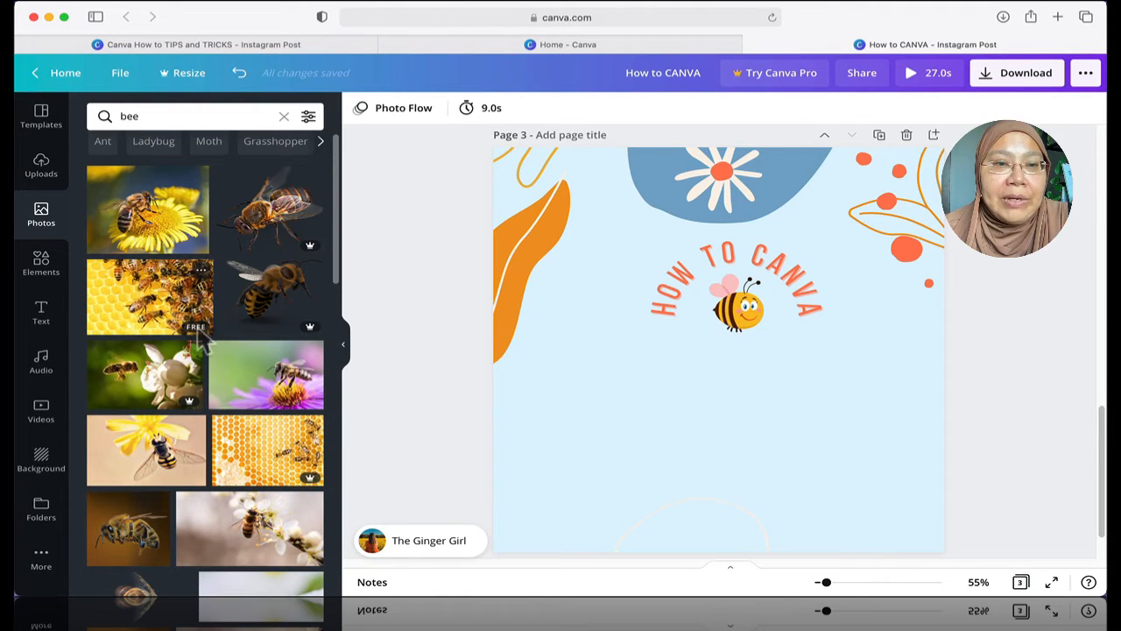
left_click(129, 311)
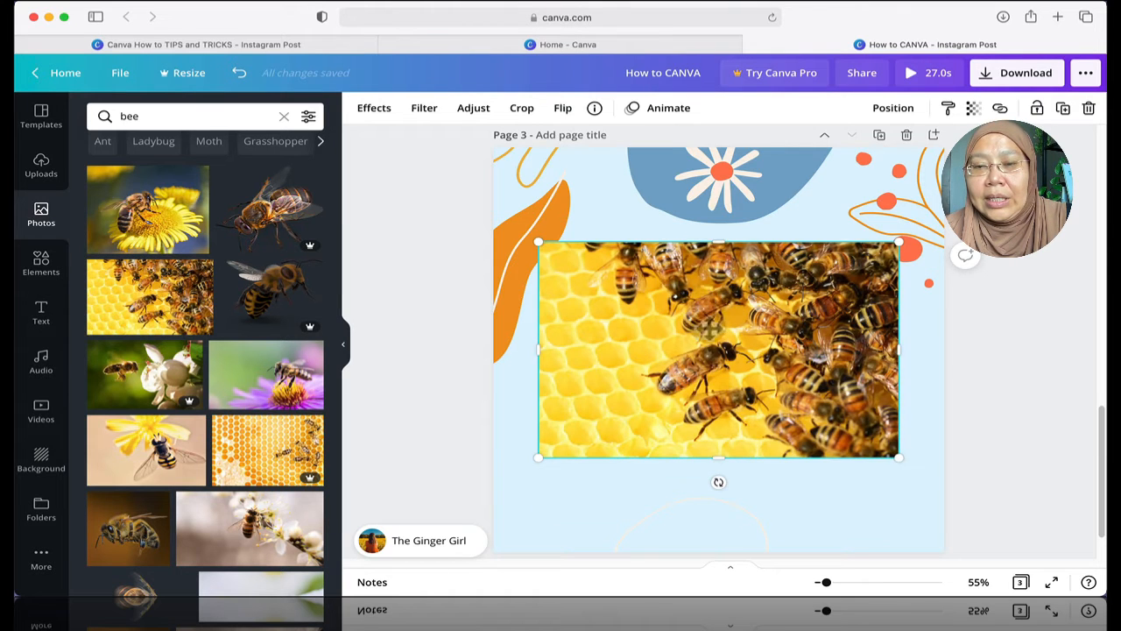
Step: Scale down the honeycomb photo and centre it on the page beneath the cartoon bee
left_click_drag(708, 300, 708, 348)
left_click_drag(902, 298, 785, 426)
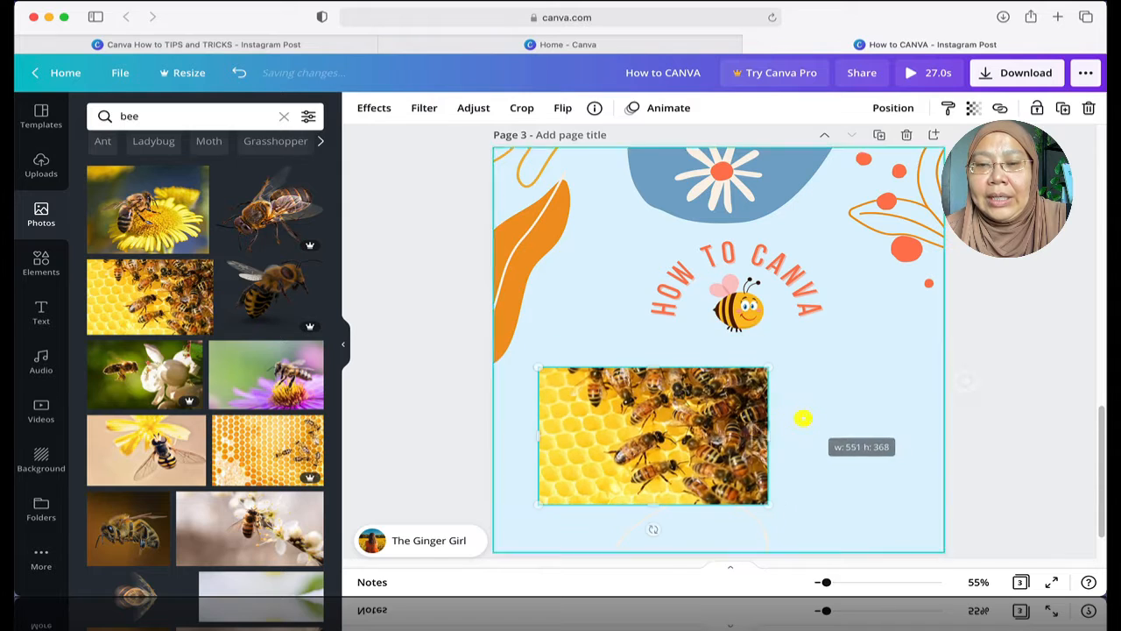
left_click_drag(701, 438, 772, 434)
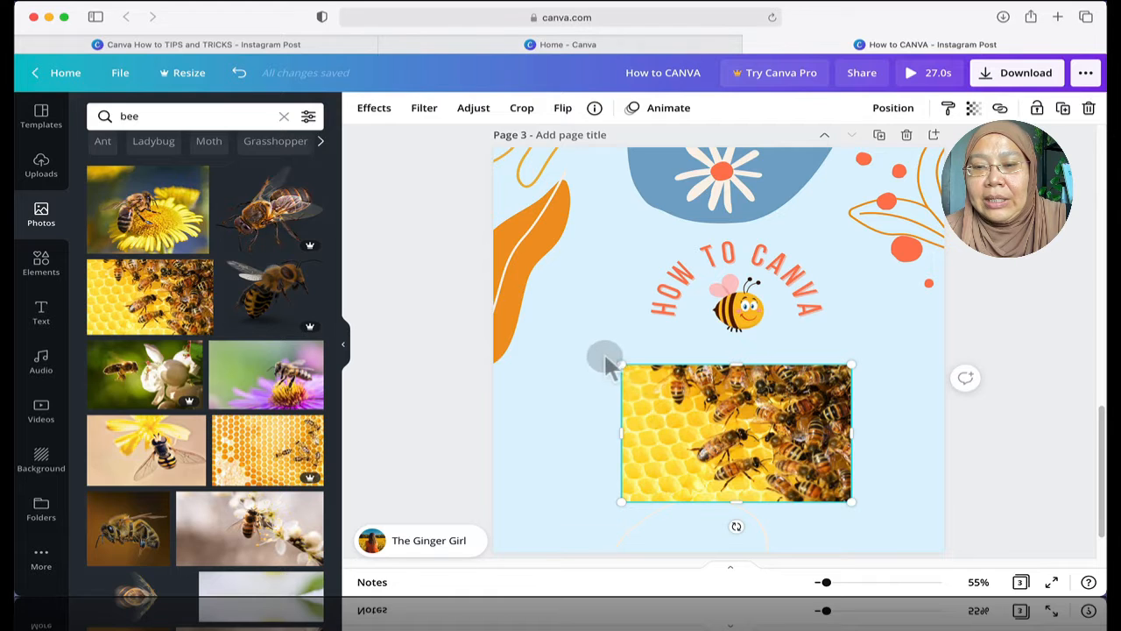
left_click_drag(622, 364, 551, 325)
left_click_drag(685, 383, 701, 410)
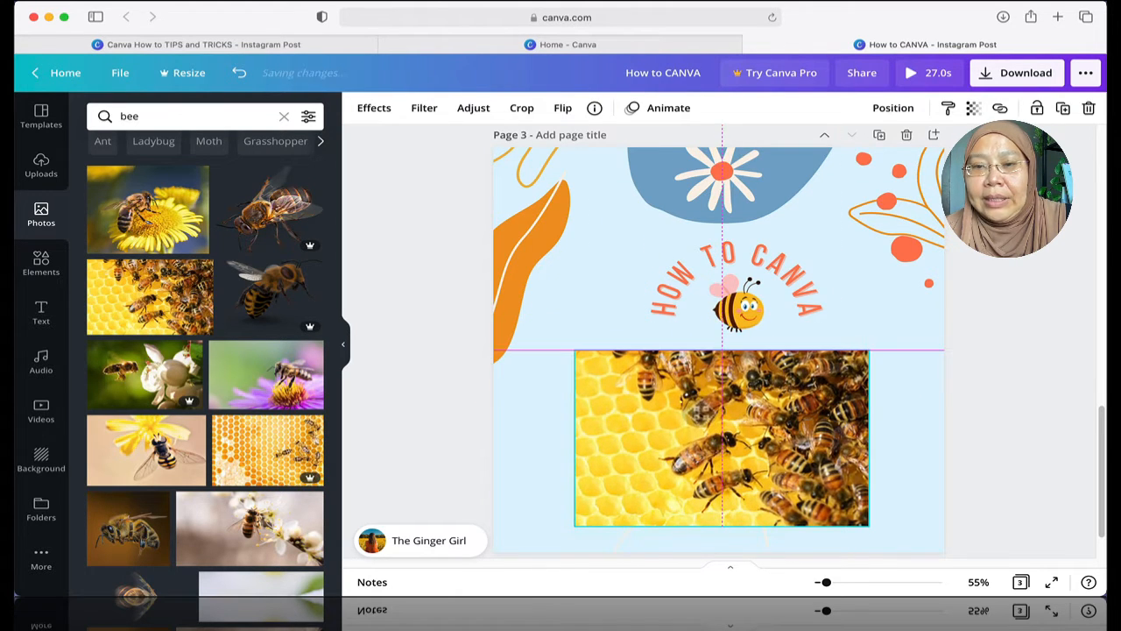
Step: Apply the Breathe photo animation to the honeycomb photo
left_click(344, 348)
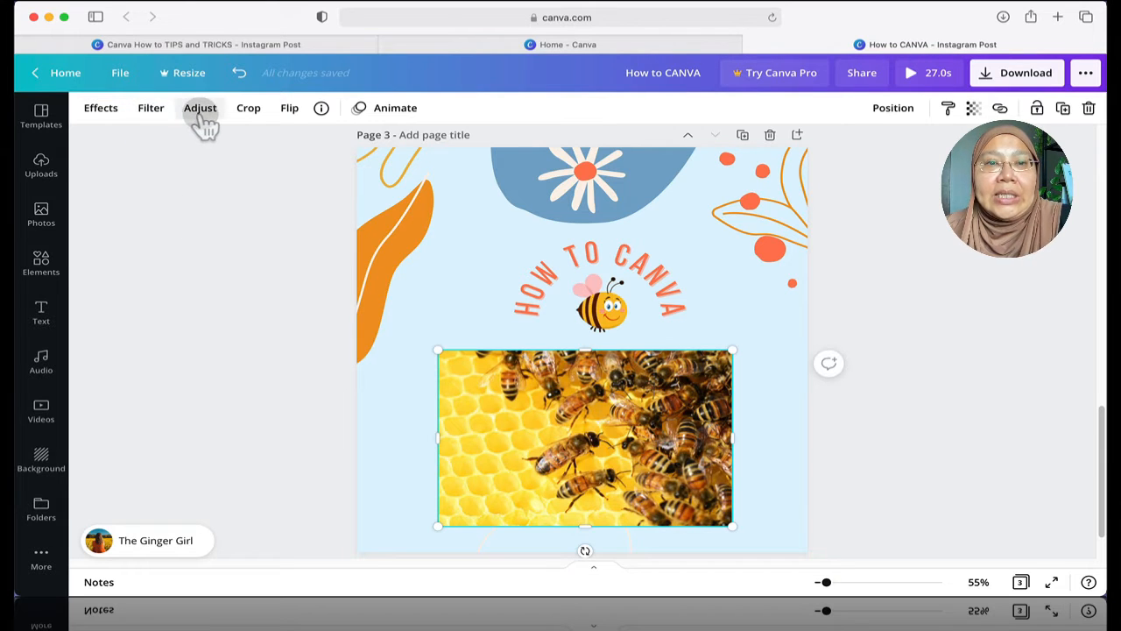
left_click(392, 109)
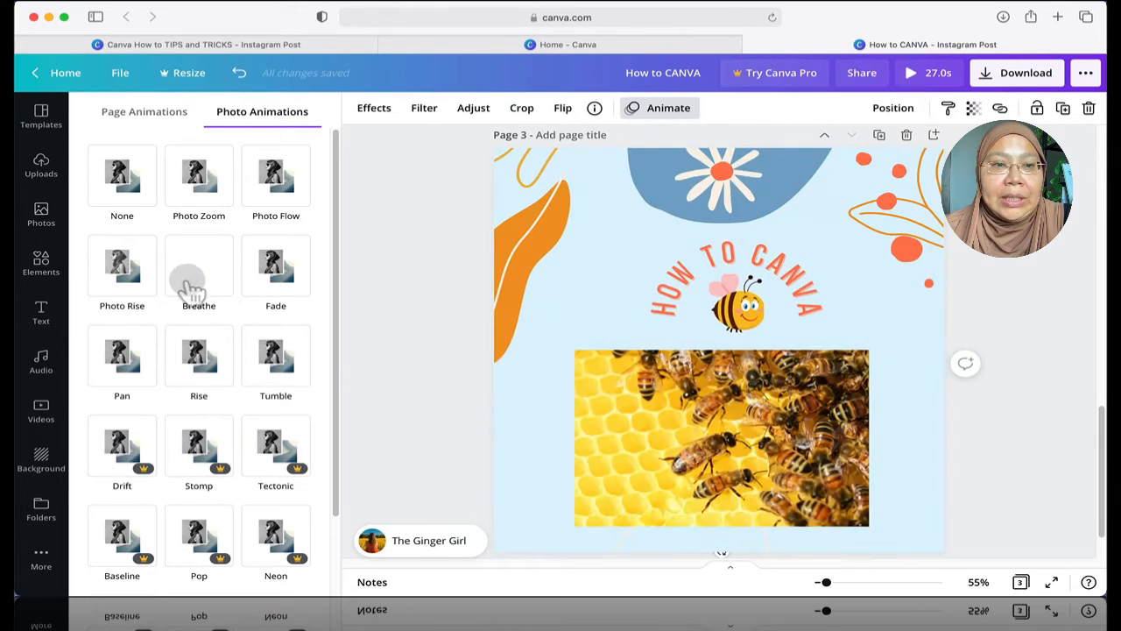
left_click(197, 275)
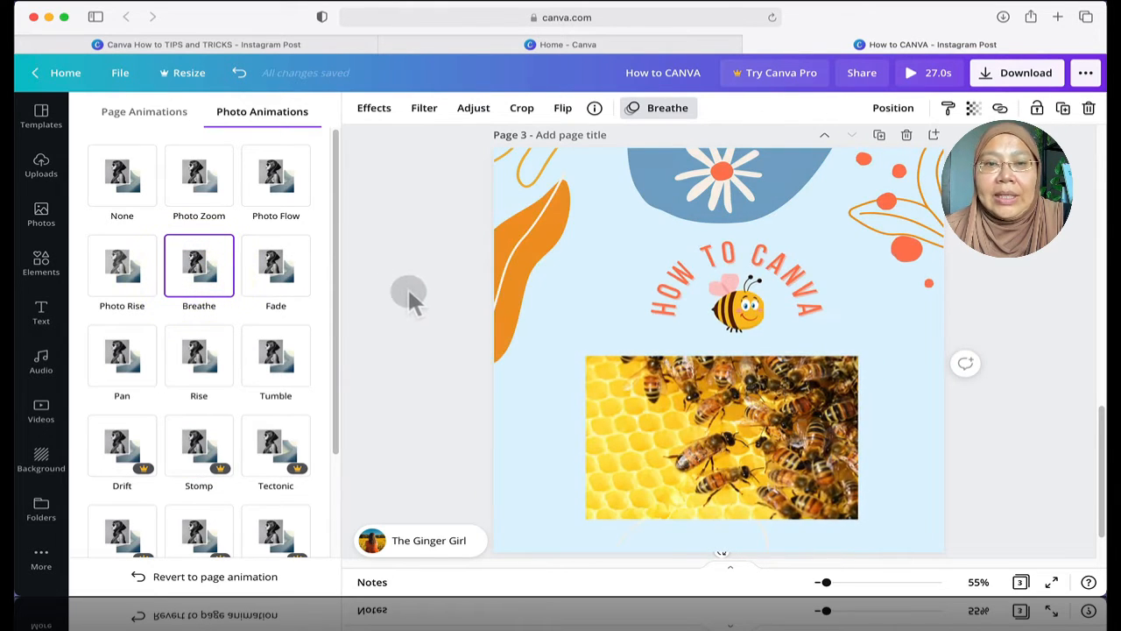
left_click(391, 259)
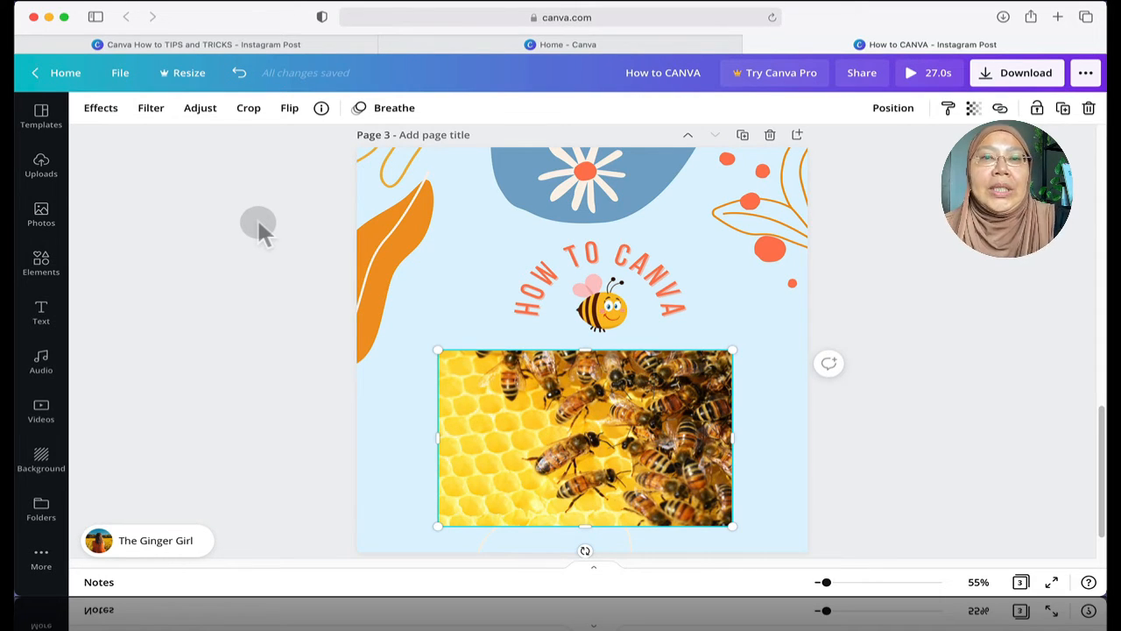
Step: Try flipping the honeycomb photo horizontally and vertically, and flip it back to its original orientation
left_click(302, 114)
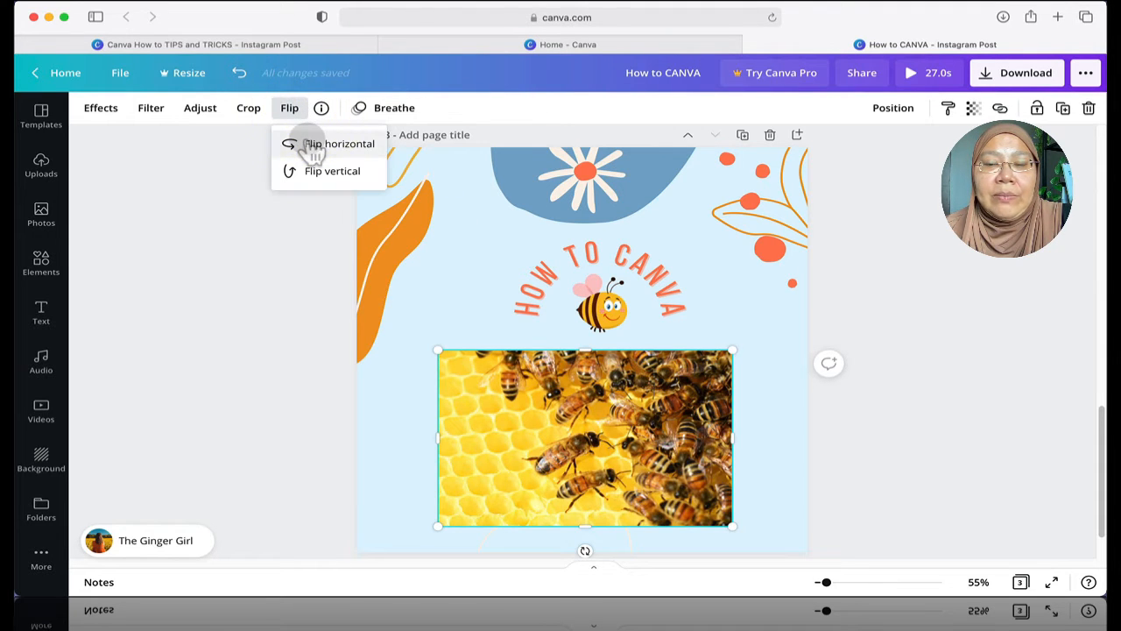
left_click(312, 147)
left_click(312, 180)
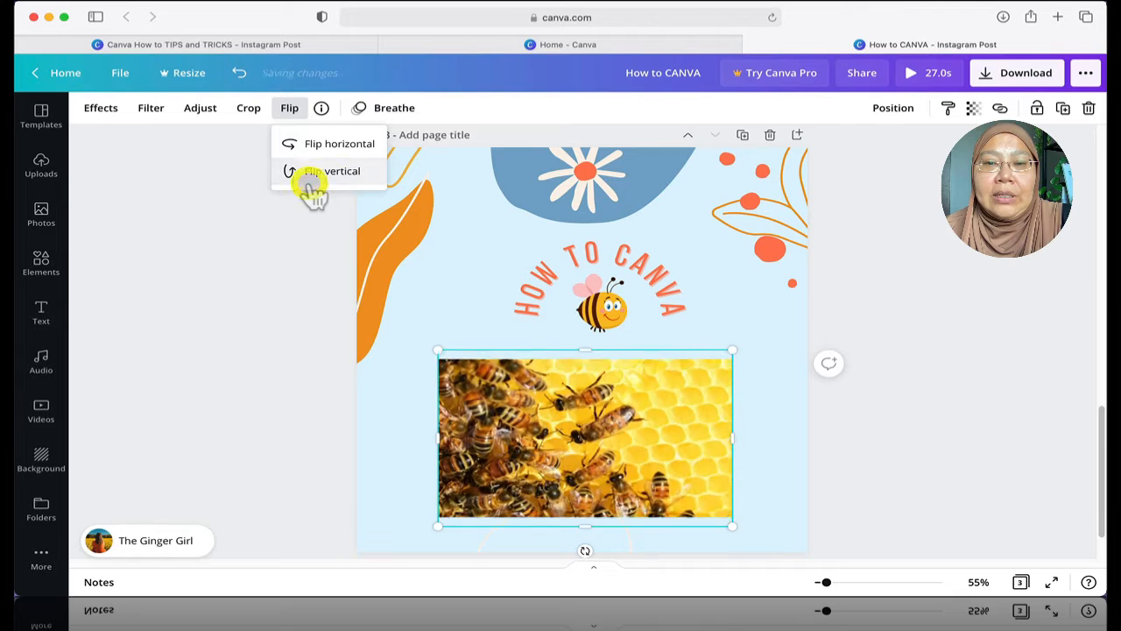
left_click(312, 180)
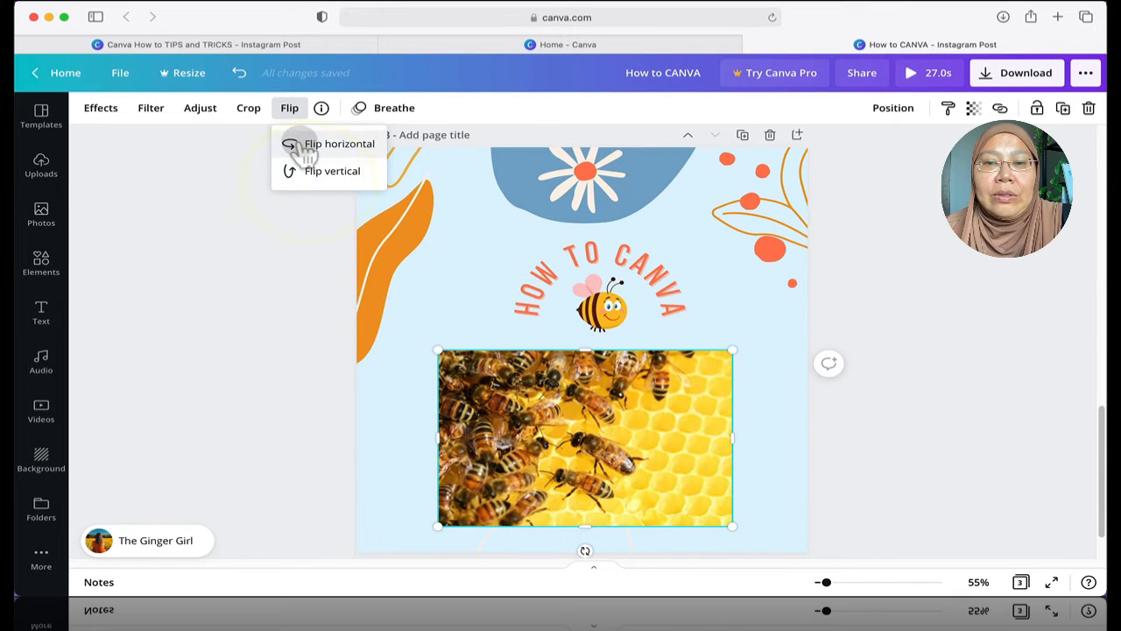
left_click(294, 144)
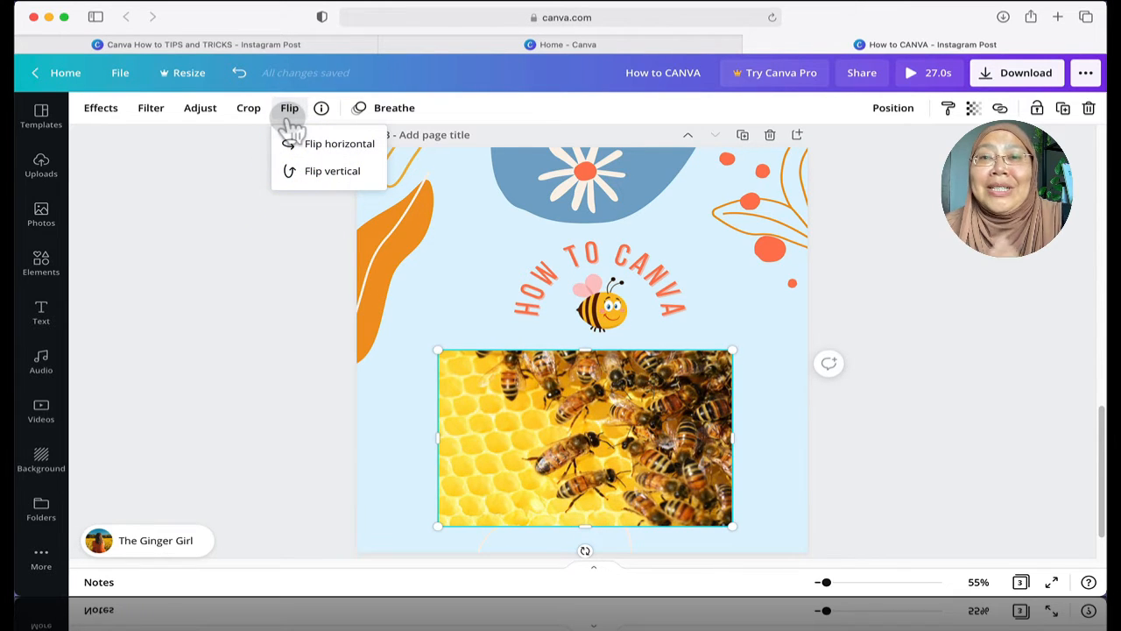
Step: Save the honeycomb photo to Likes and view the folders it can be added to
left_click(322, 108)
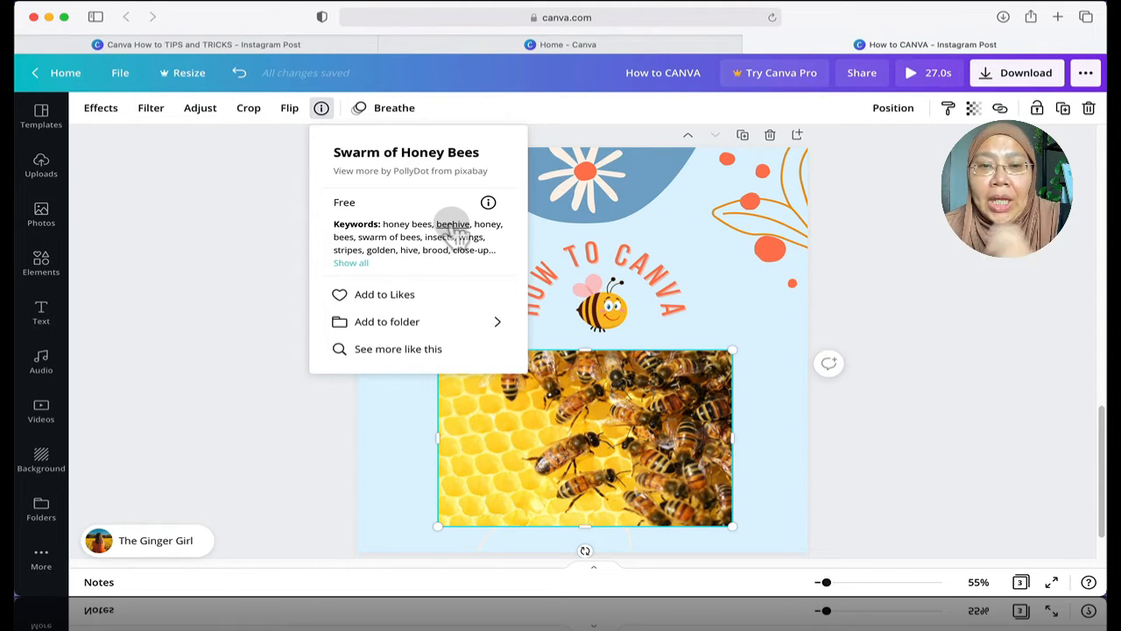
left_click(345, 298)
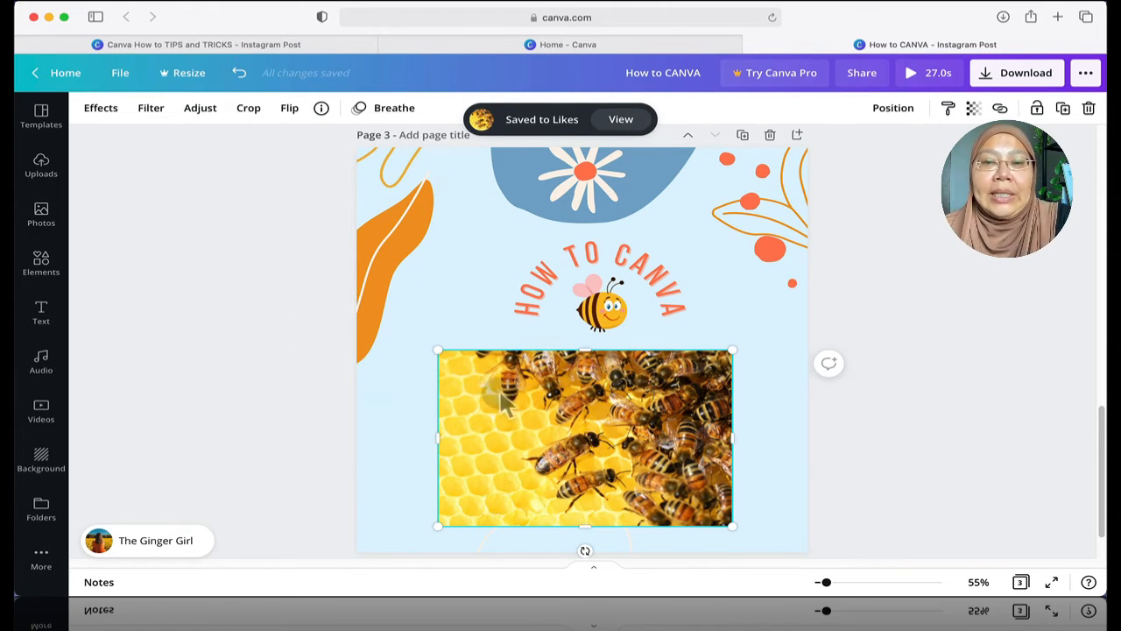
left_click(322, 109)
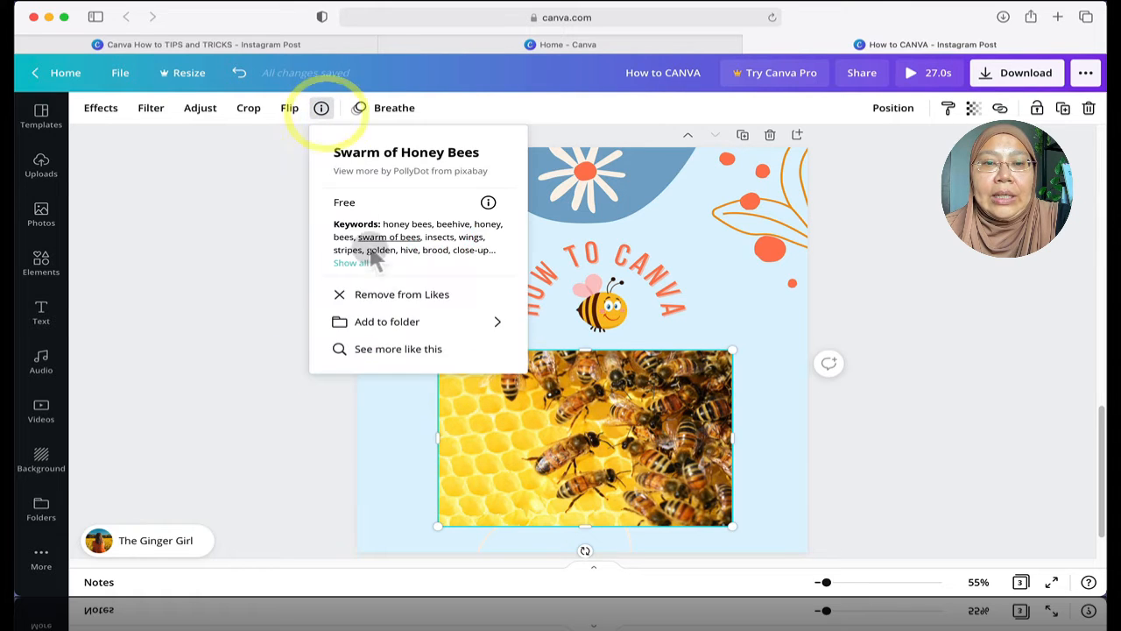
left_click(385, 324)
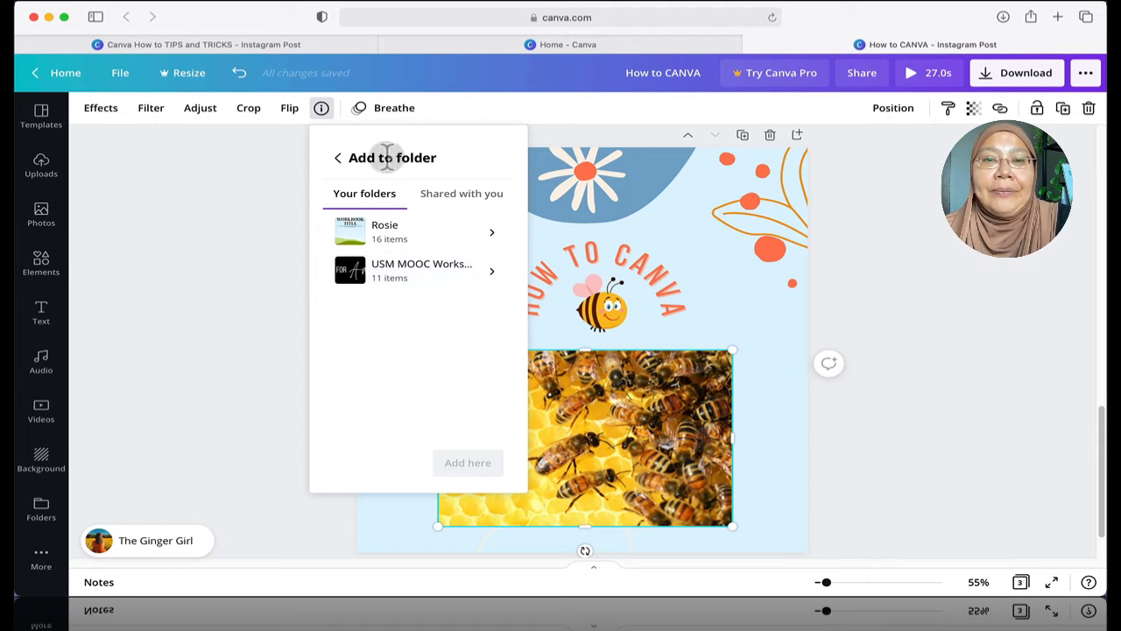
left_click(337, 160)
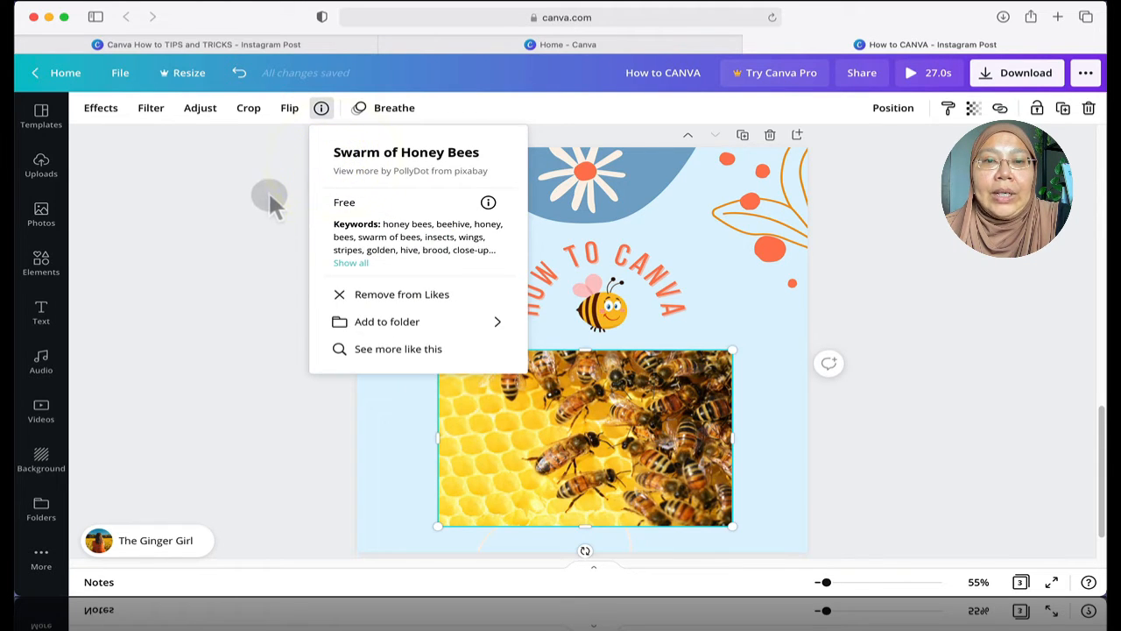
Step: Look for more photos like the honeycomb photo and browse the photo library
left_click(408, 351)
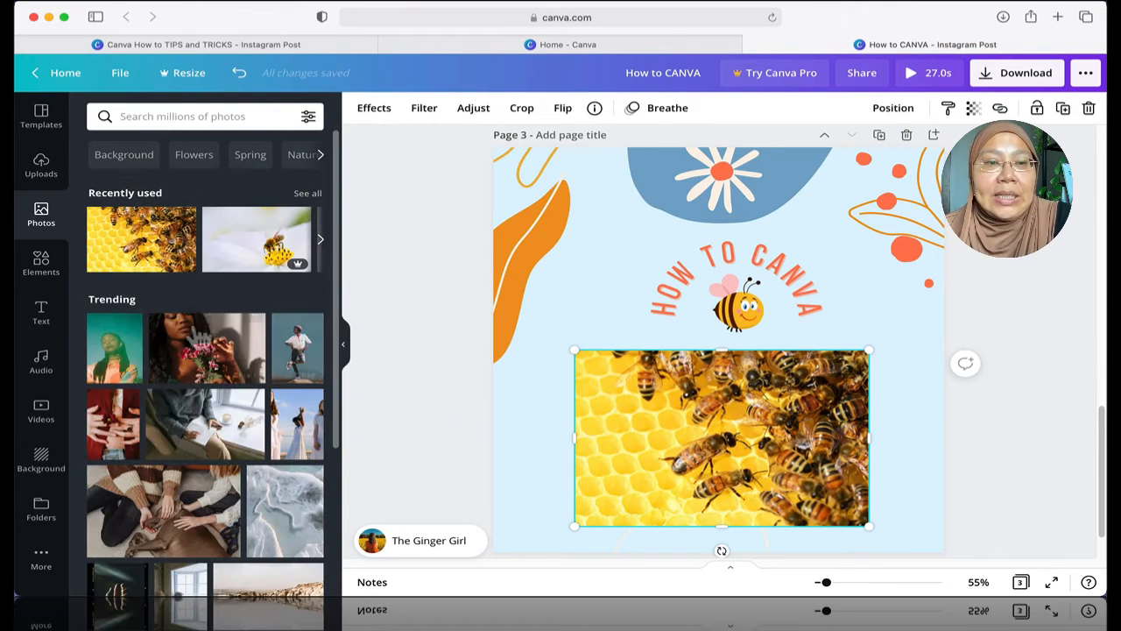
scroll(200, 340, "down", 3)
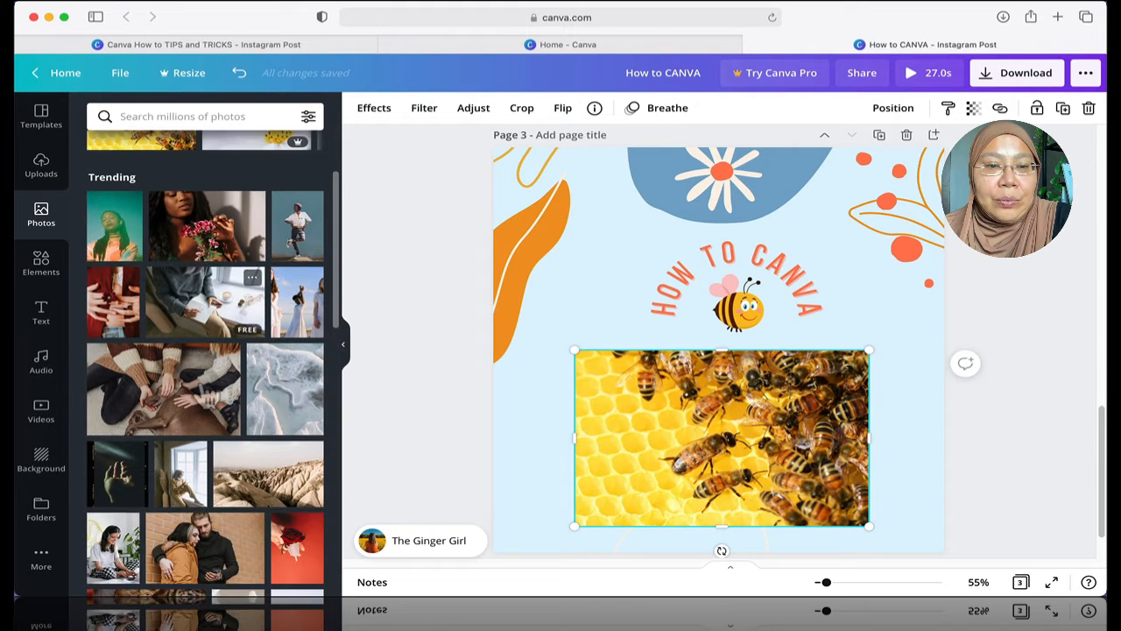
scroll(223, 368, "down", 7)
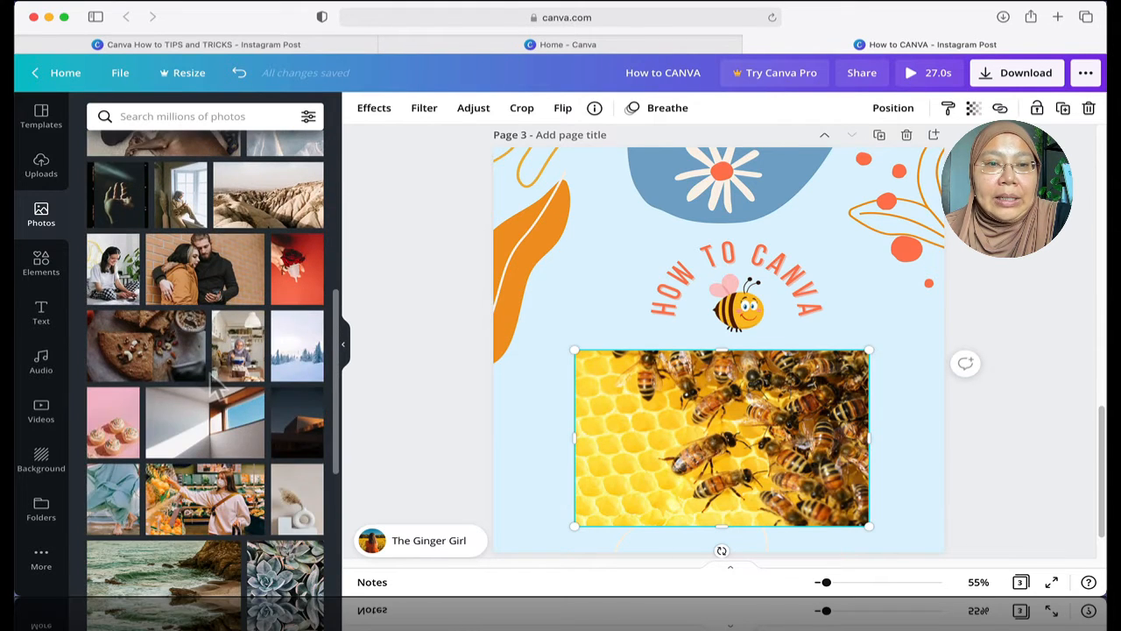
scroll(215, 383, "down", 10)
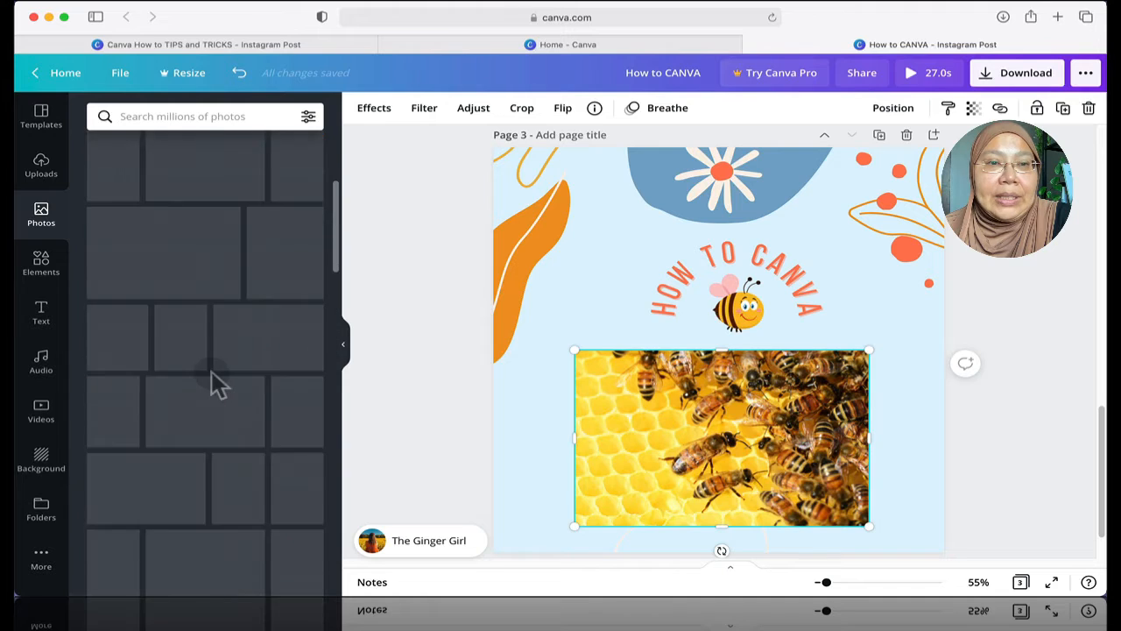
scroll(215, 382, "up", 15)
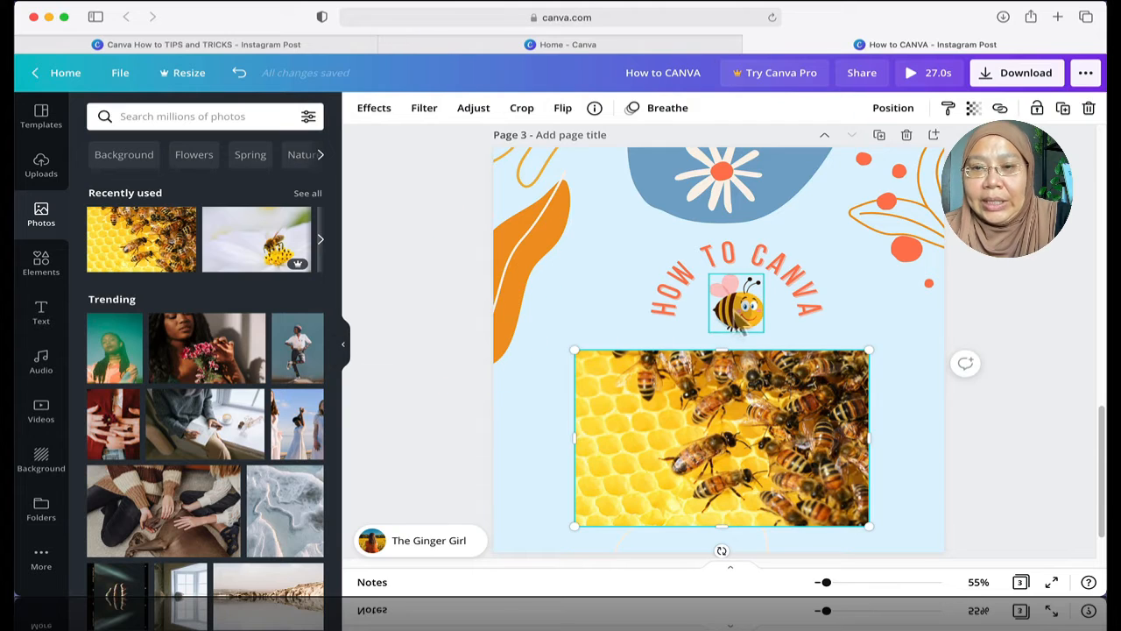
Step: Look up more elements similar to the orange leaf illustration
left_click(538, 263)
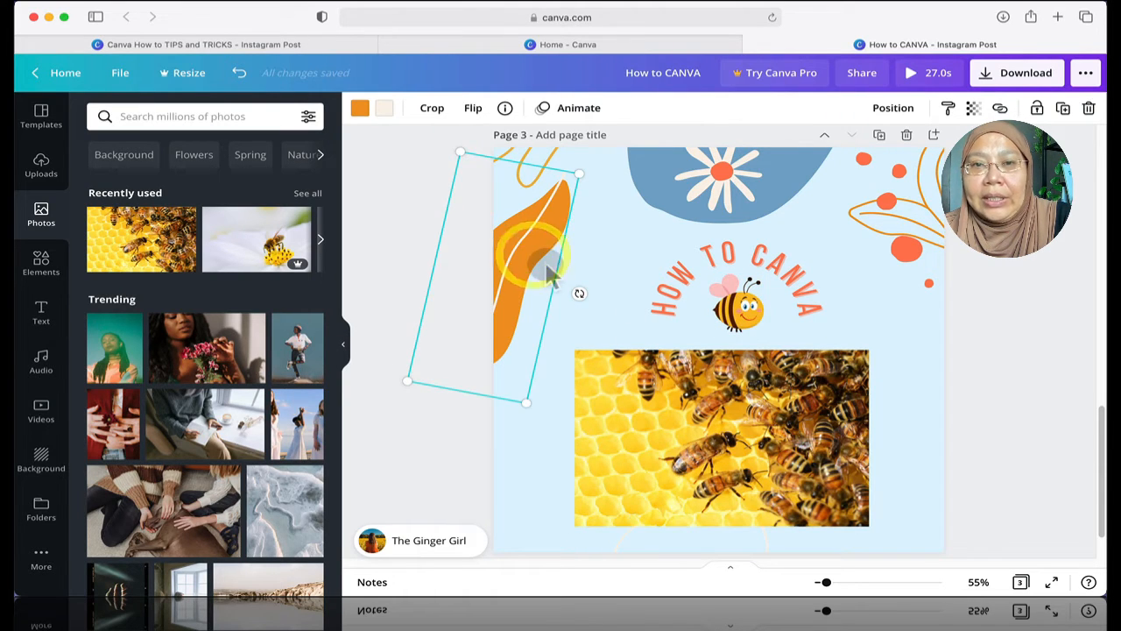
left_click(506, 109)
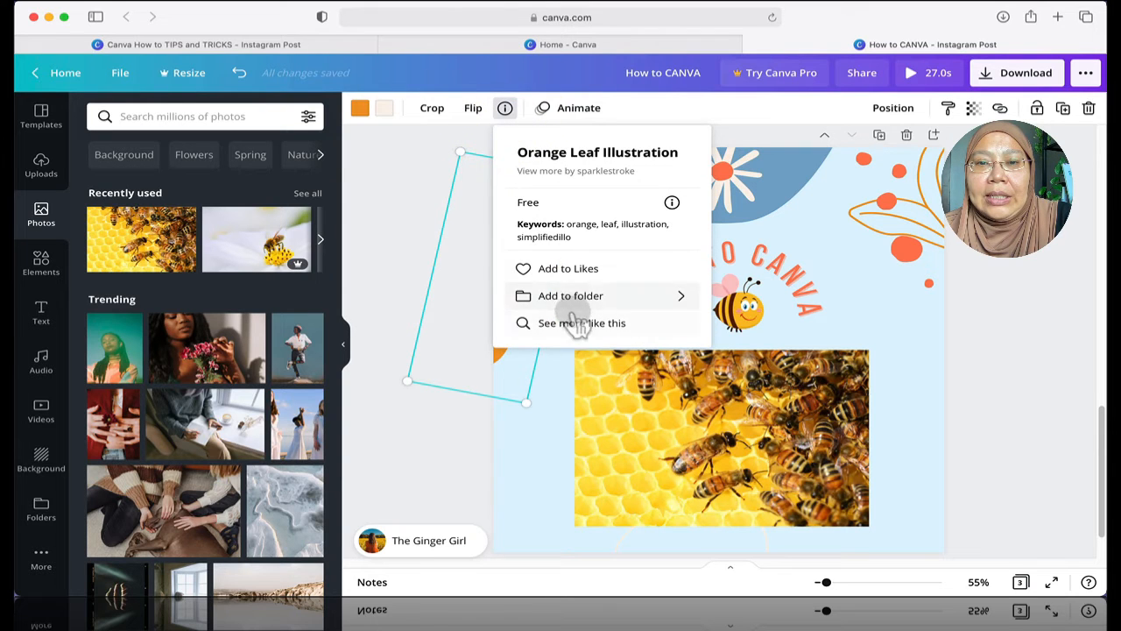
left_click(578, 323)
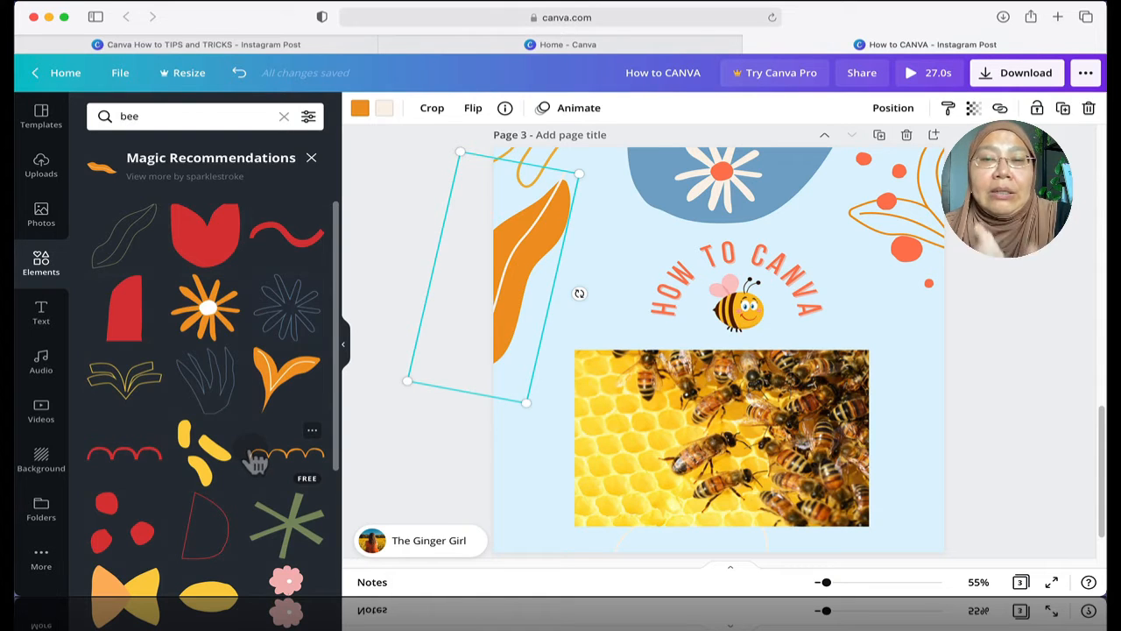
Step: View the details of the orange leaf illustration and return to the full canvas view
left_click(506, 108)
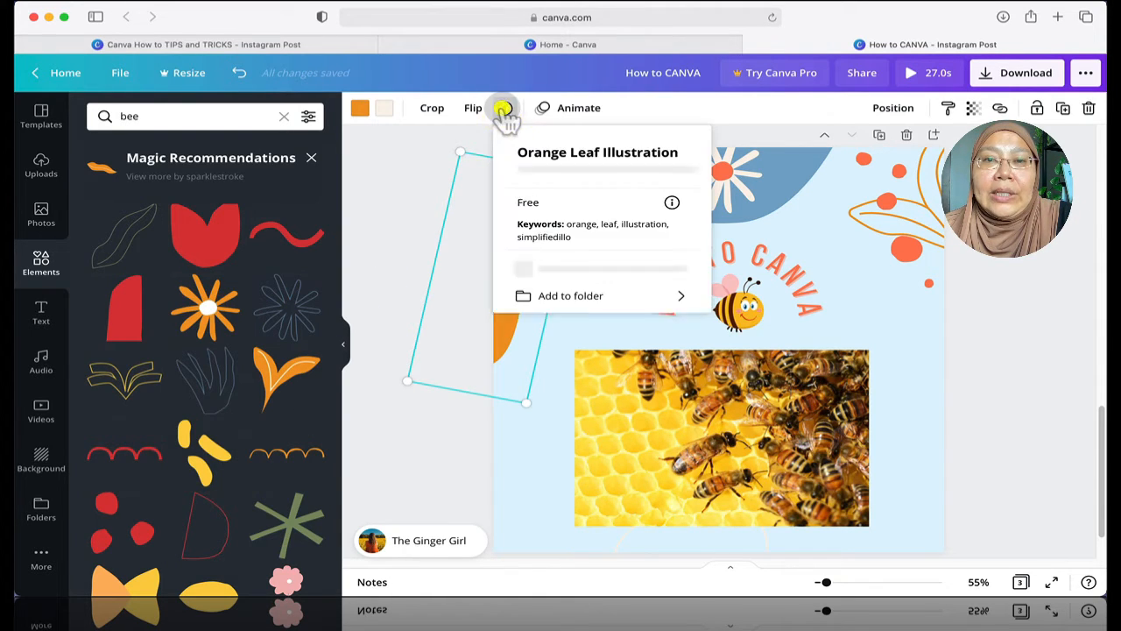
left_click(395, 190)
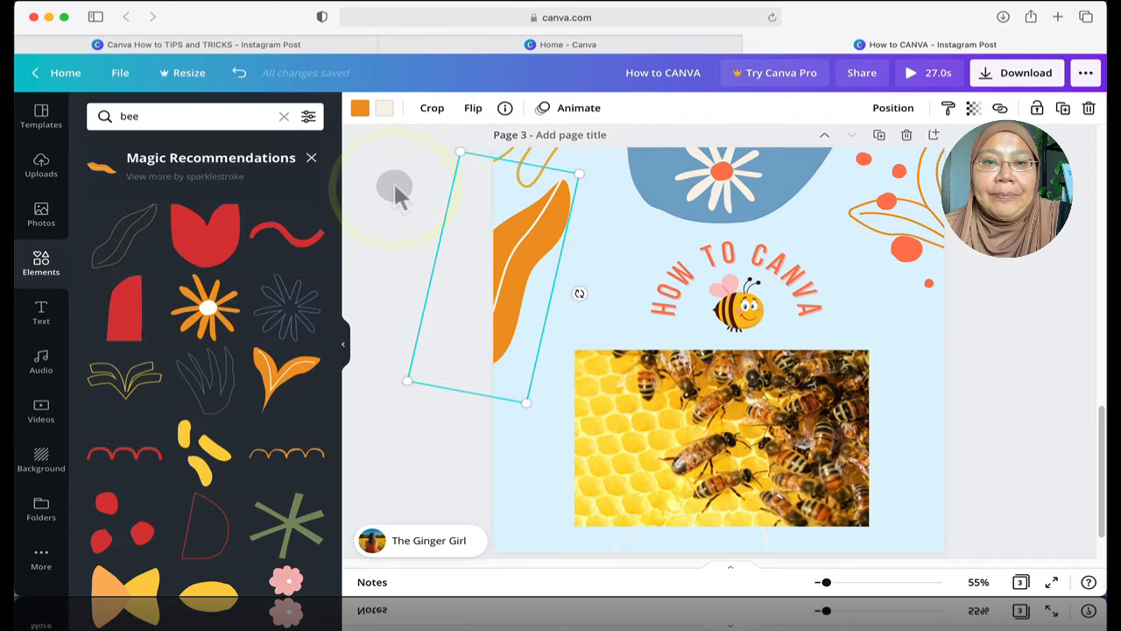
left_click(394, 194)
left_click(344, 344)
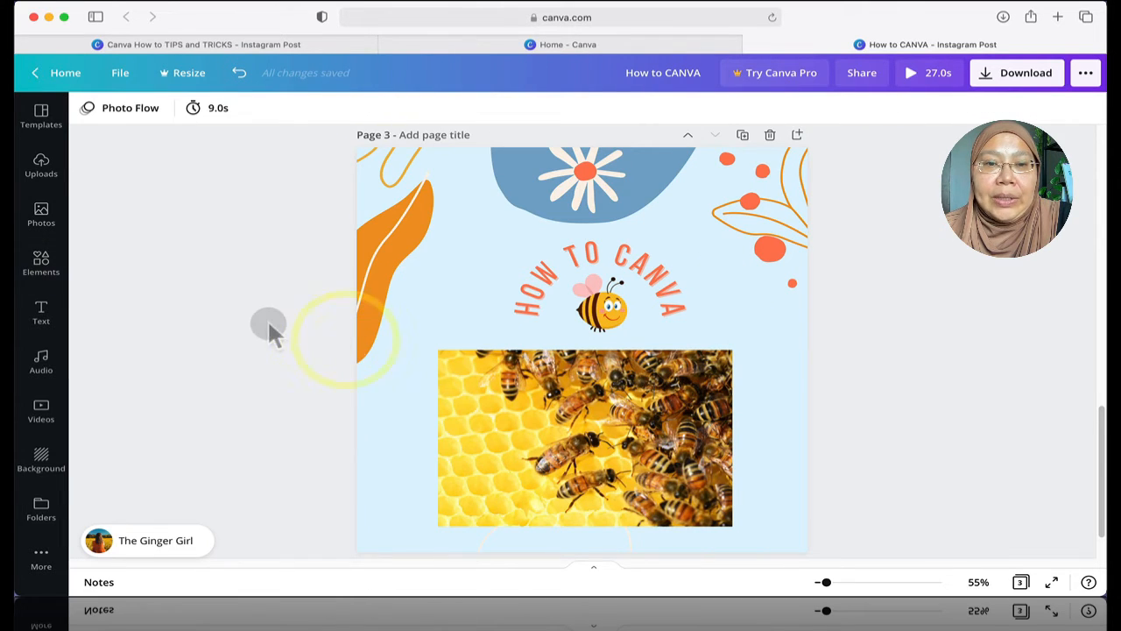
Step: Add the orange leaf illustration to Likes and view the contents of the Likes folder
left_click(37, 506)
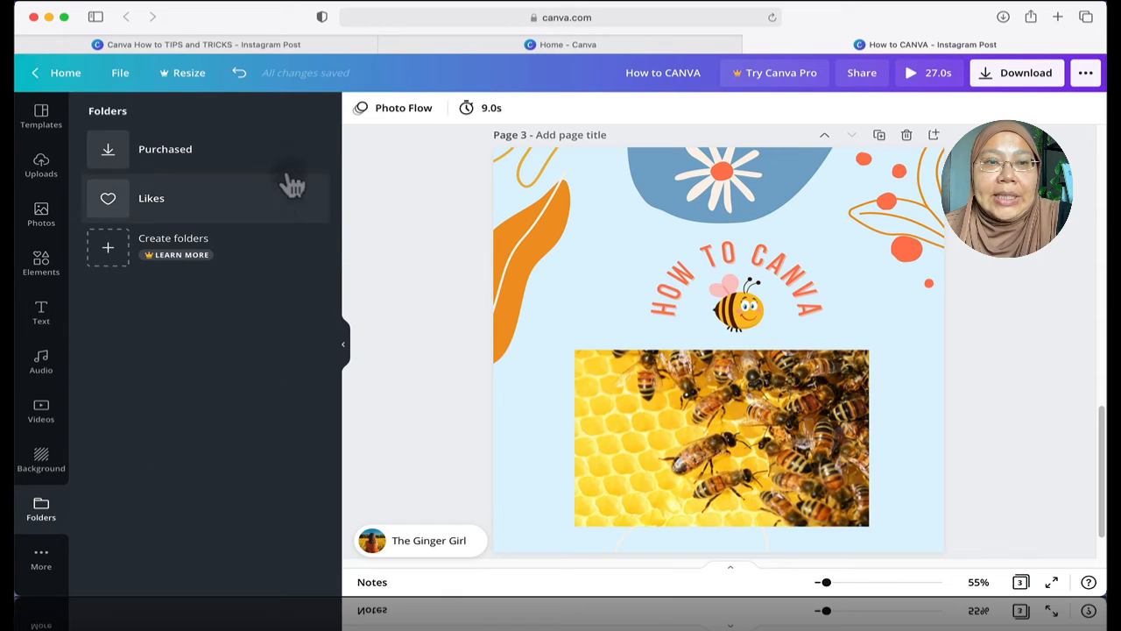
left_click(527, 243)
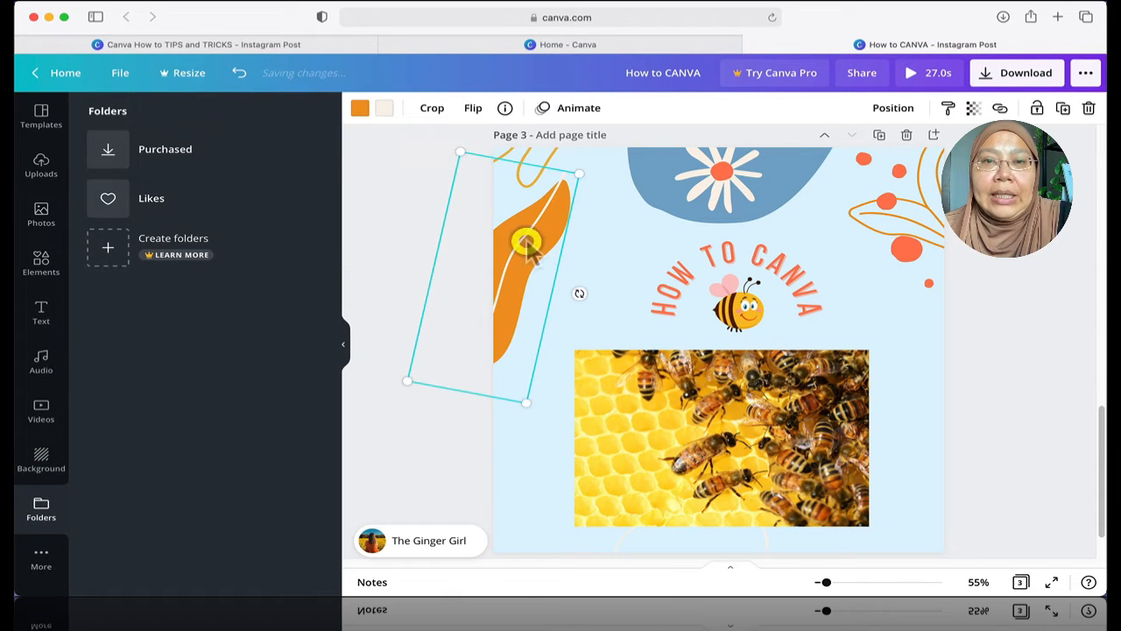
left_click(507, 108)
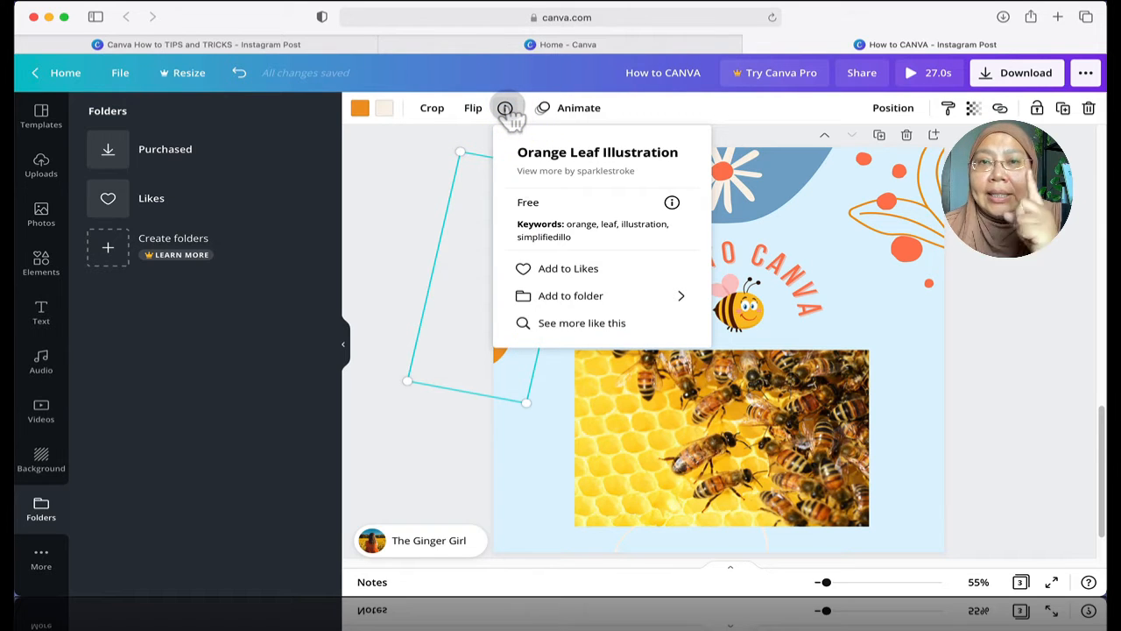
left_click(532, 273)
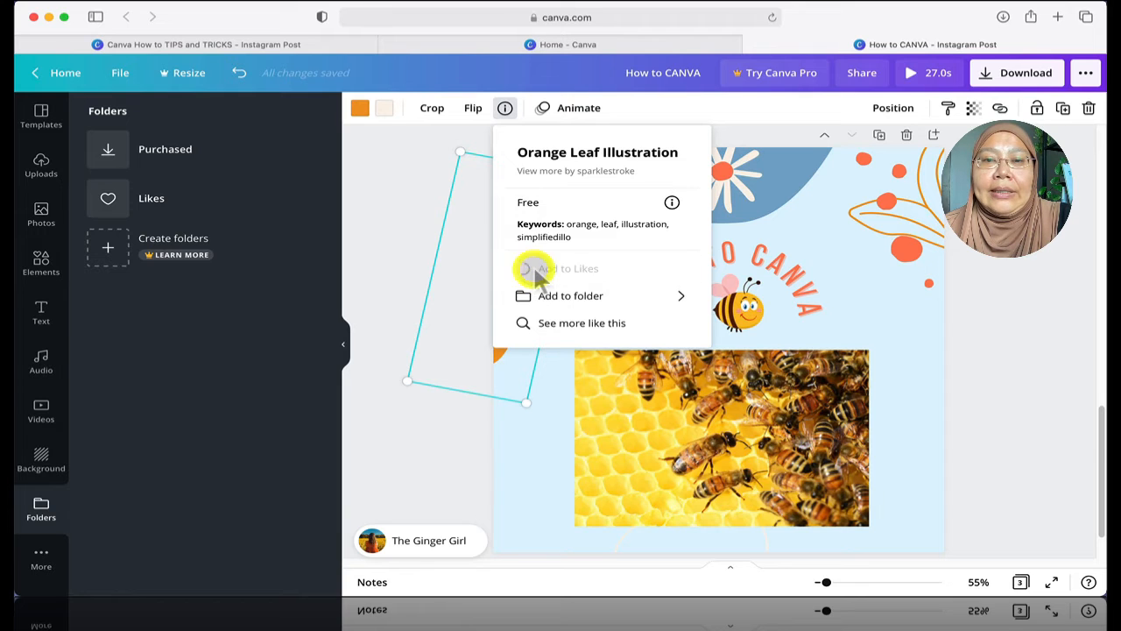
left_click(210, 201)
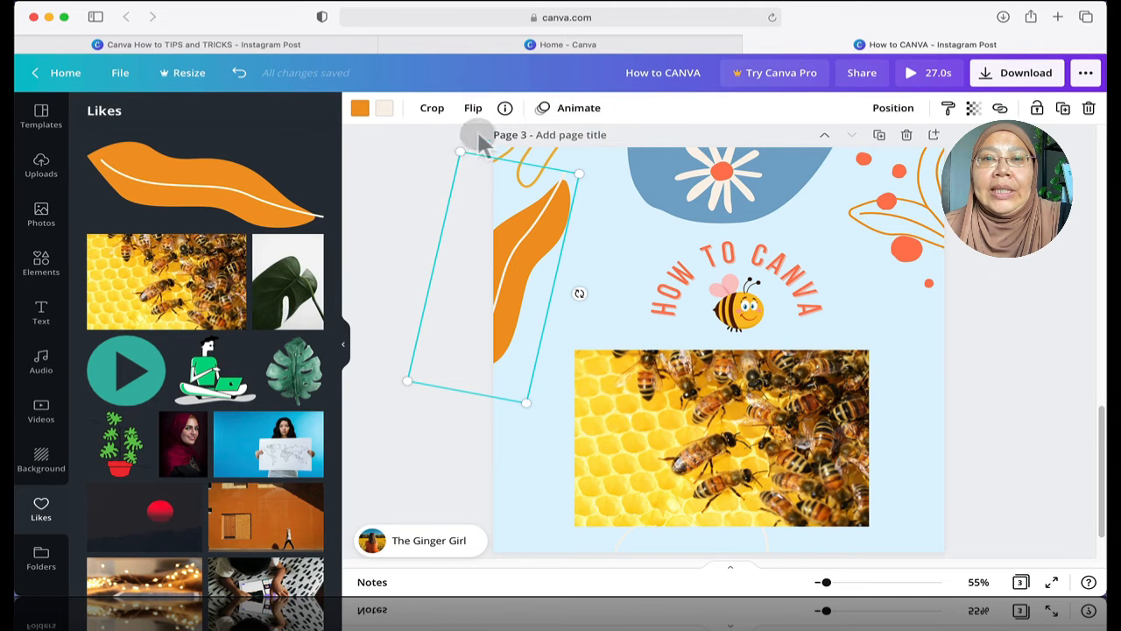
Step: Remove the orange leaf illustration from Likes and put the Likes folder away
left_click(506, 108)
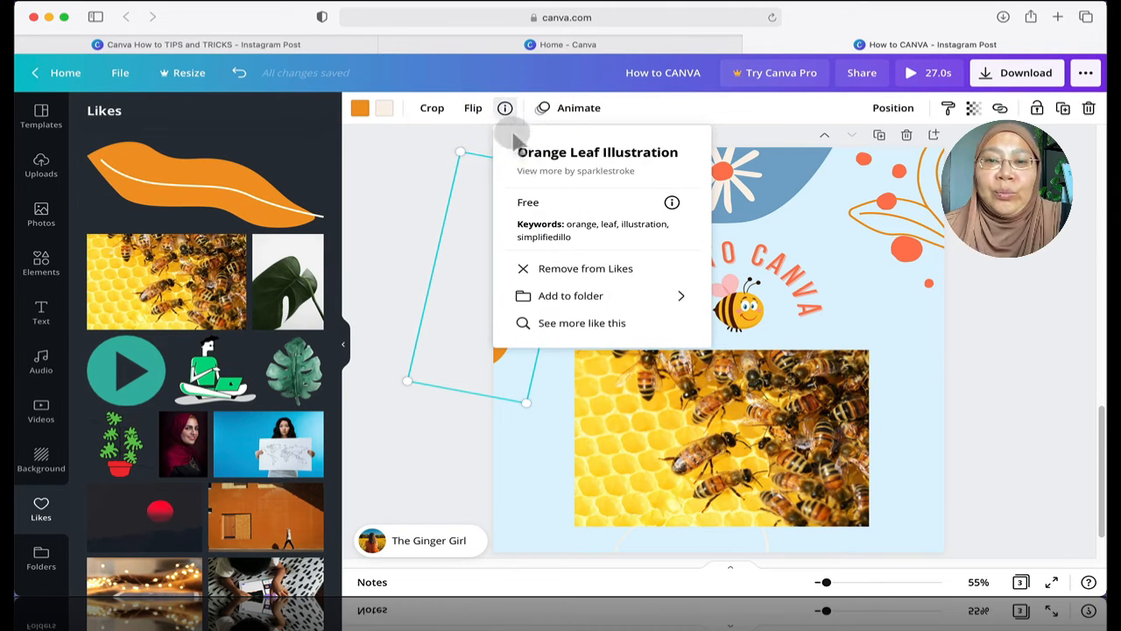
left_click(530, 271)
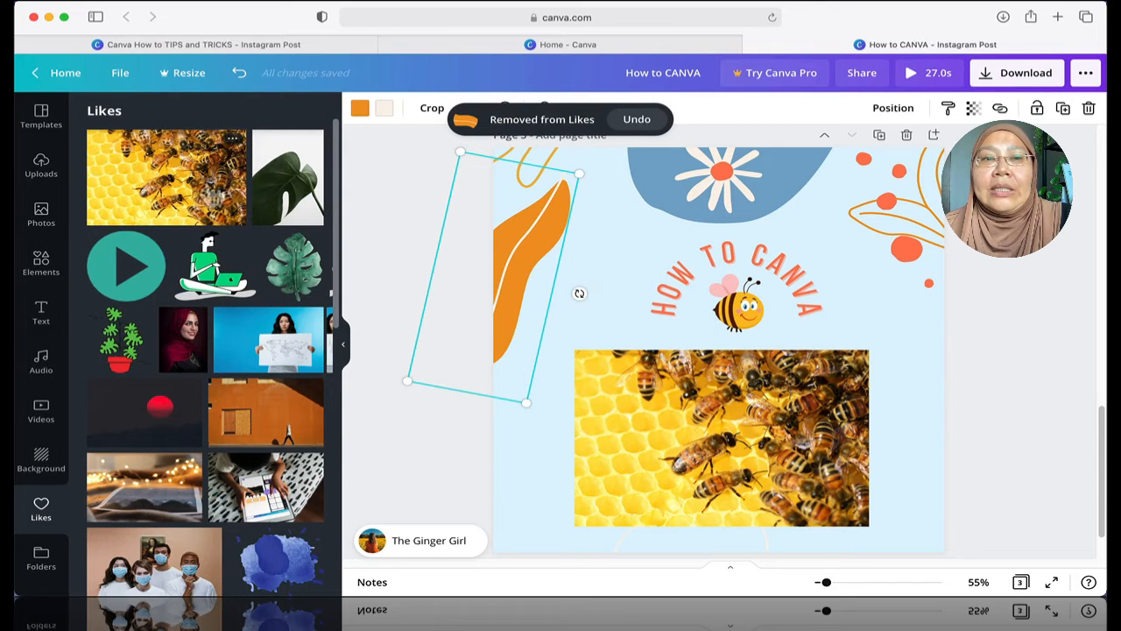
left_click(388, 167)
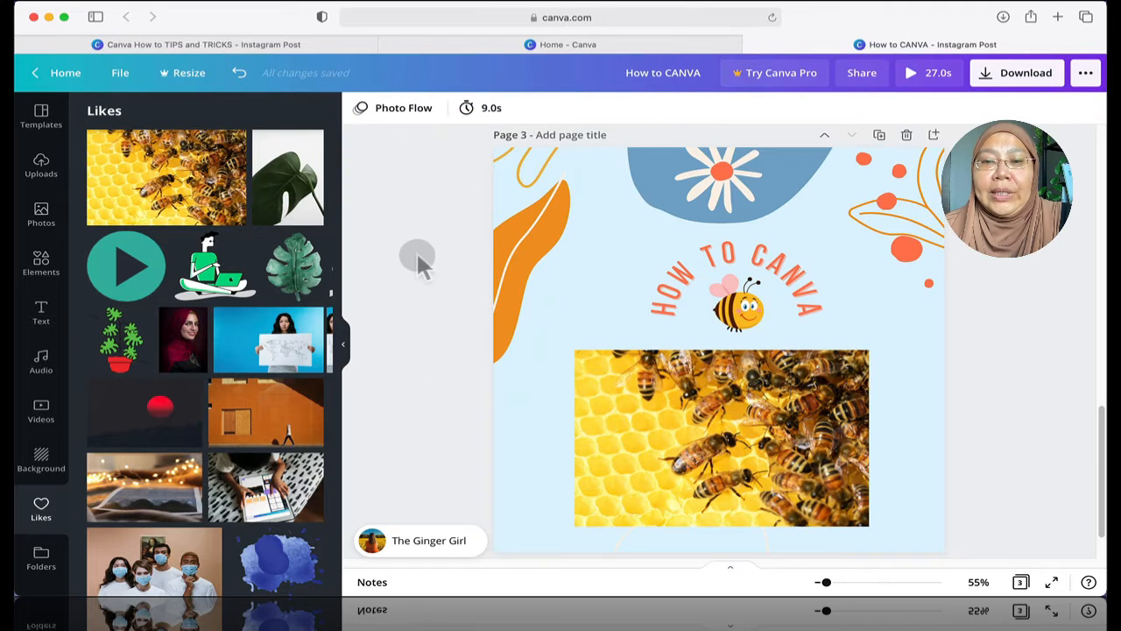
left_click(344, 350)
left_click(854, 351)
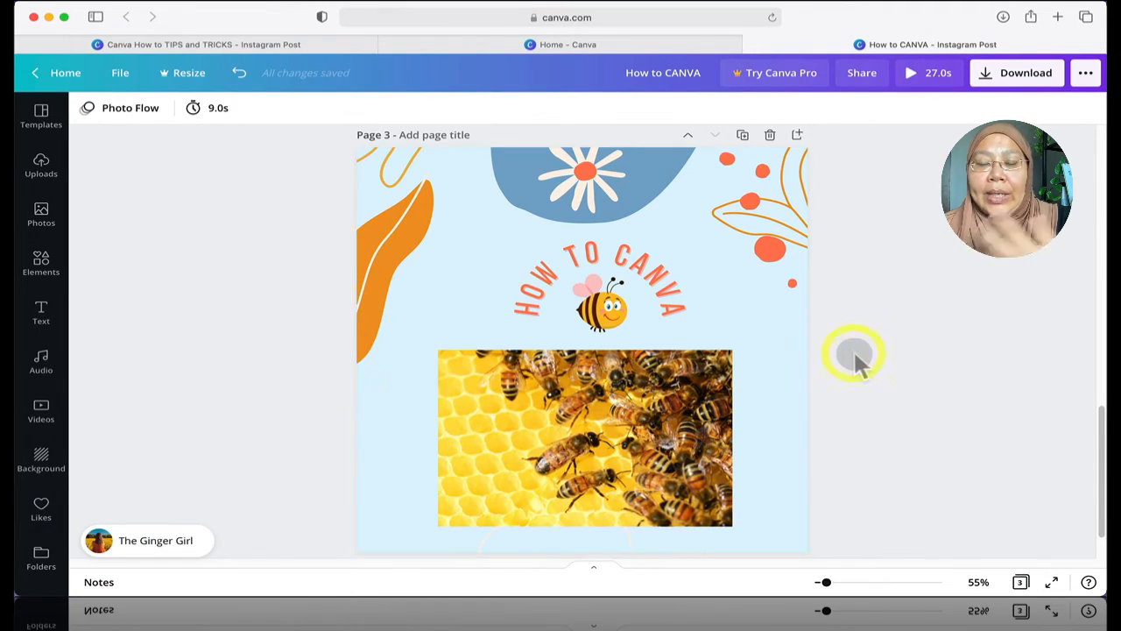
Step: Delete the honeycomb photo from page 3
left_click(630, 427)
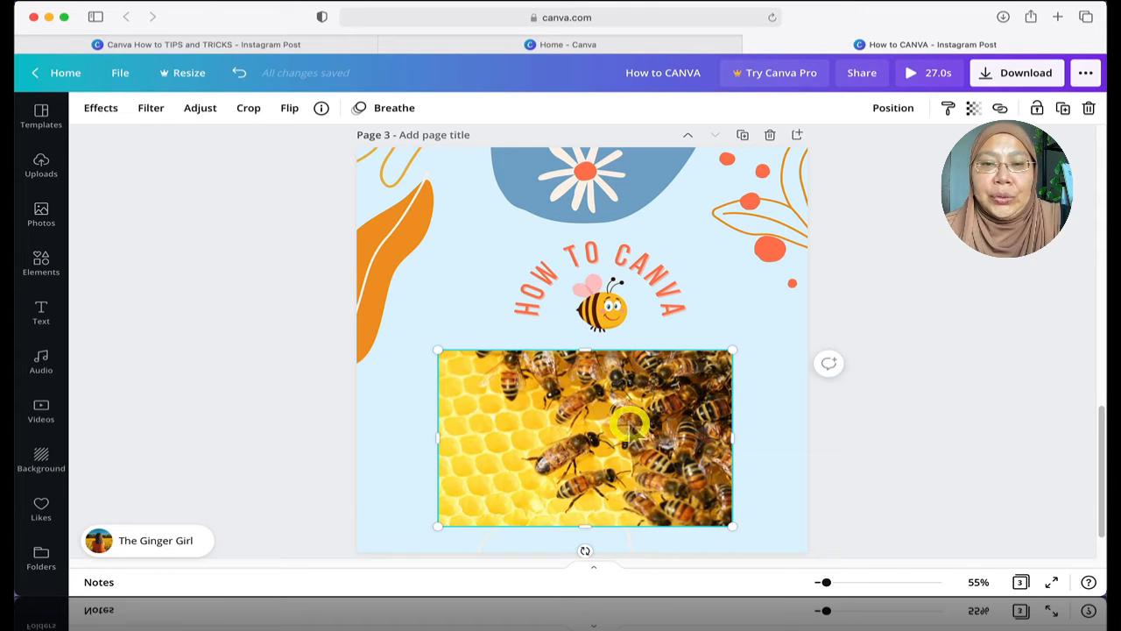
left_click(940, 324)
left_click(647, 419)
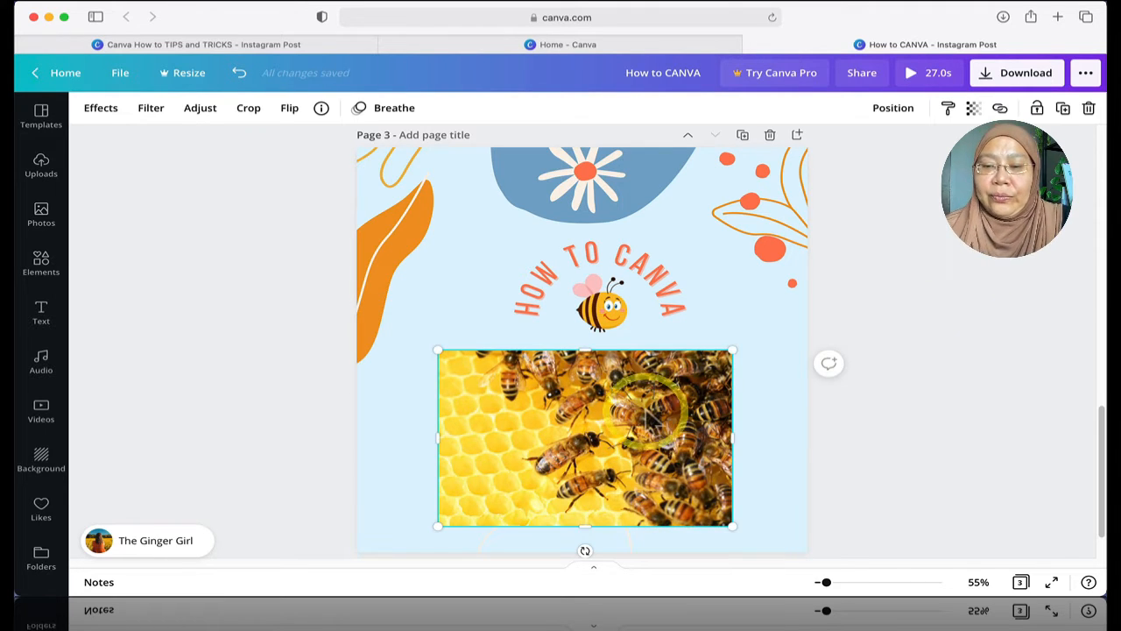
key("Delete")
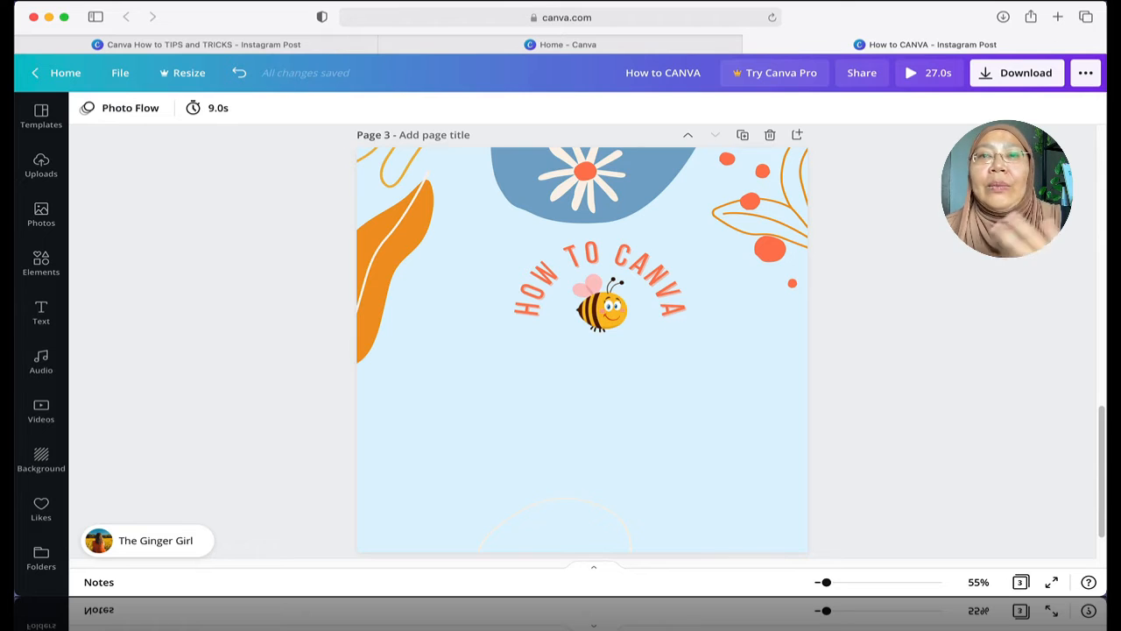
Step: Search the video library for "bee" and add the 31.0-second clip of white flowers to page 3
left_click(183, 329)
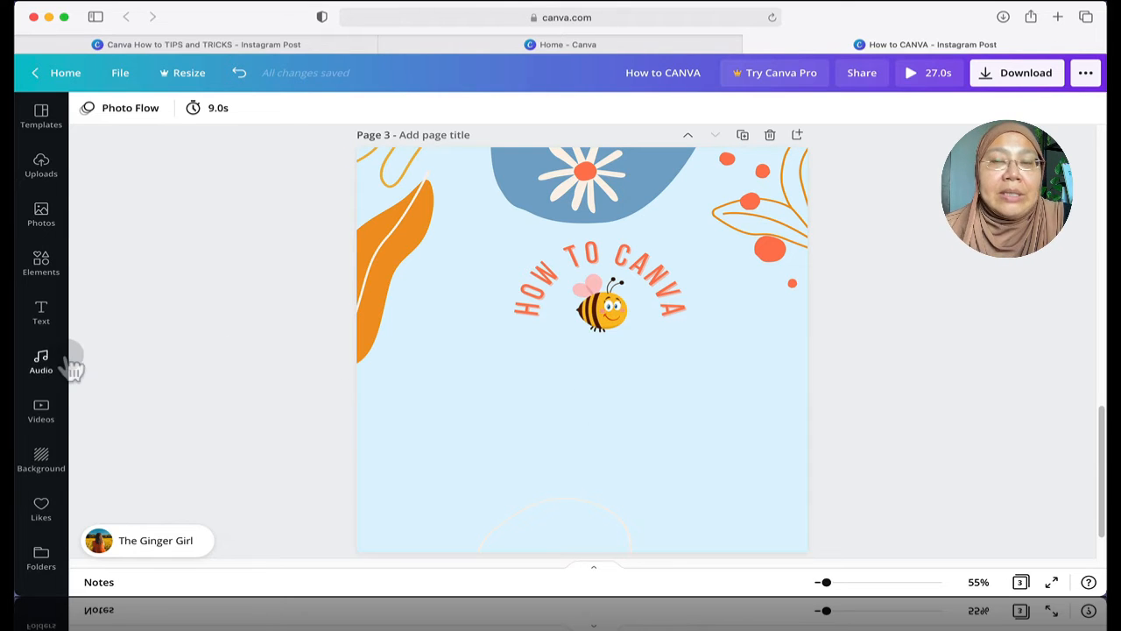
left_click(44, 417)
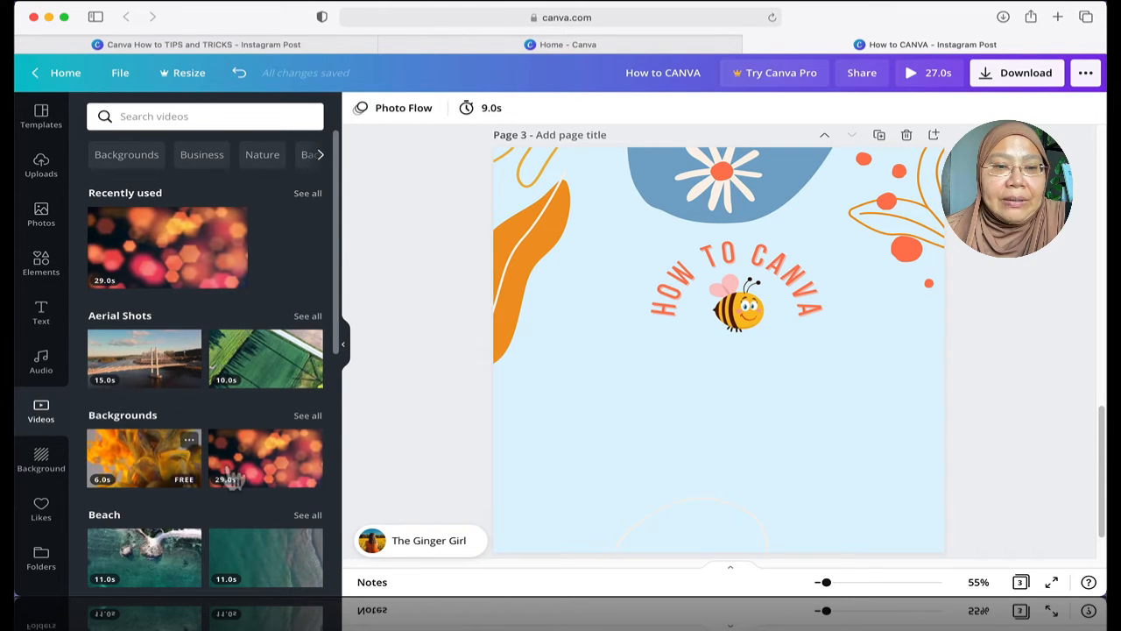
left_click(136, 114)
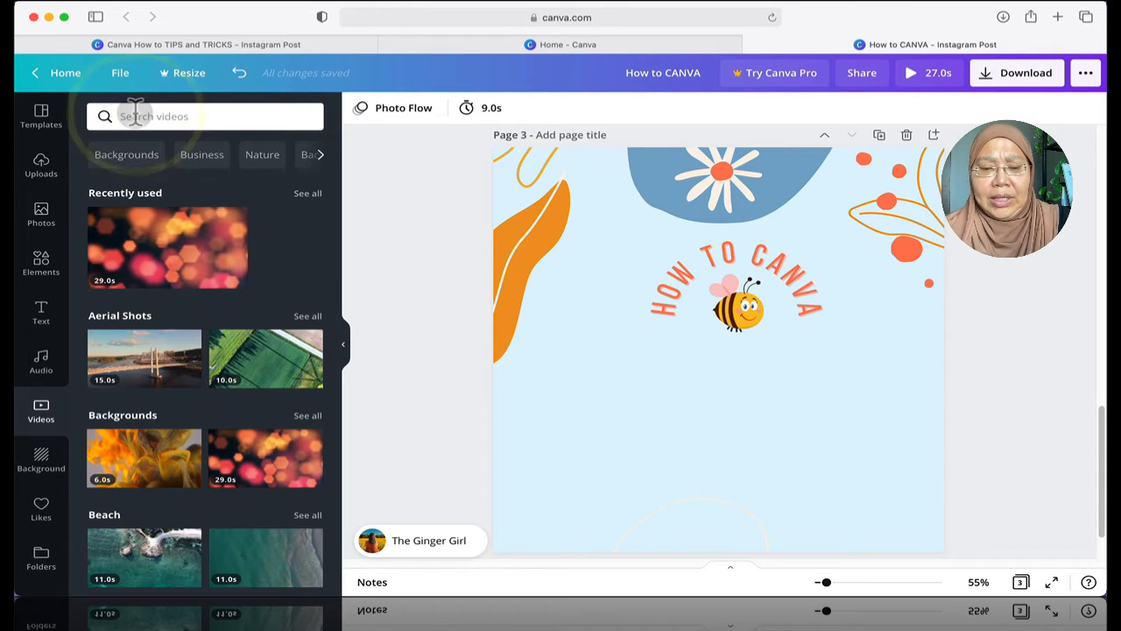
type("bee")
key("Return")
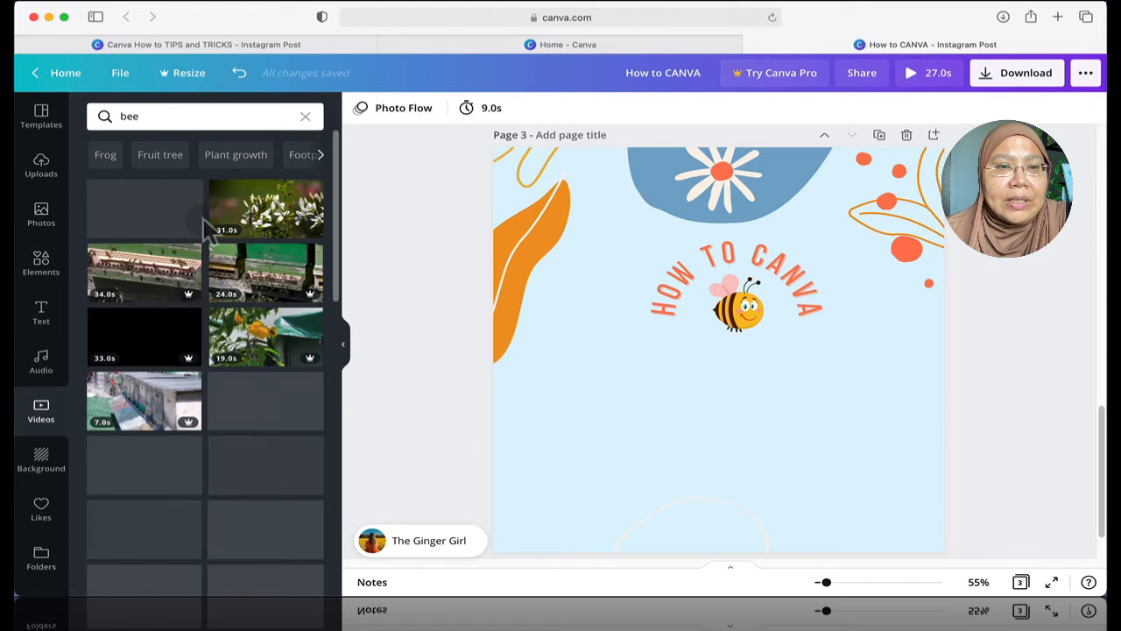
left_click(284, 229)
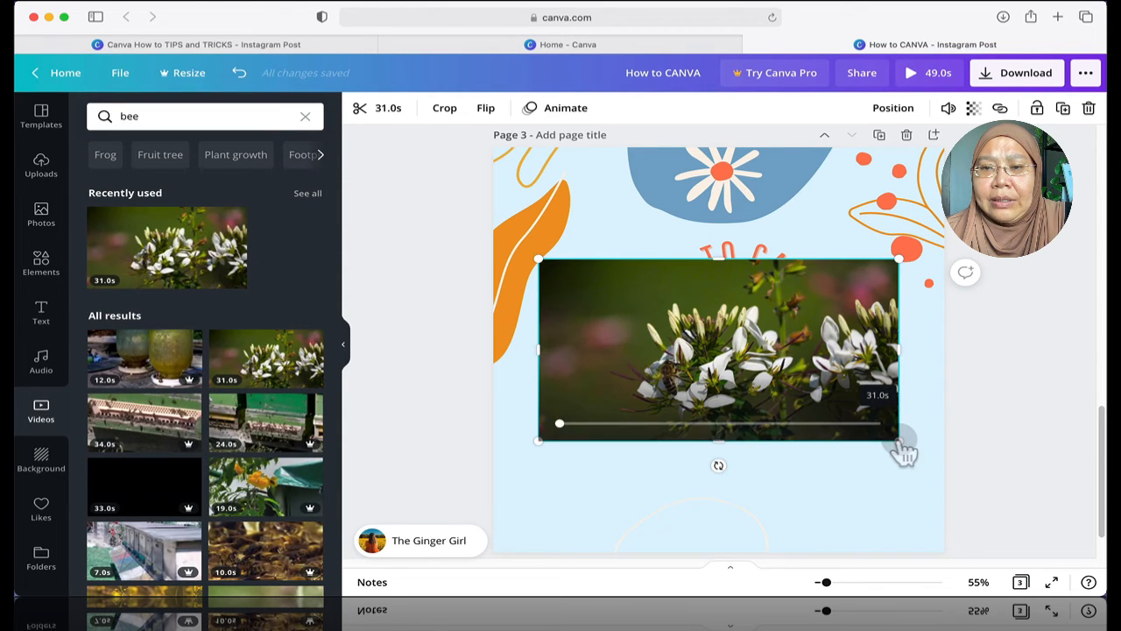
Step: Preview the white flower video and trim its start and end to a 3.5-second segment
left_click_drag(819, 421, 620, 421)
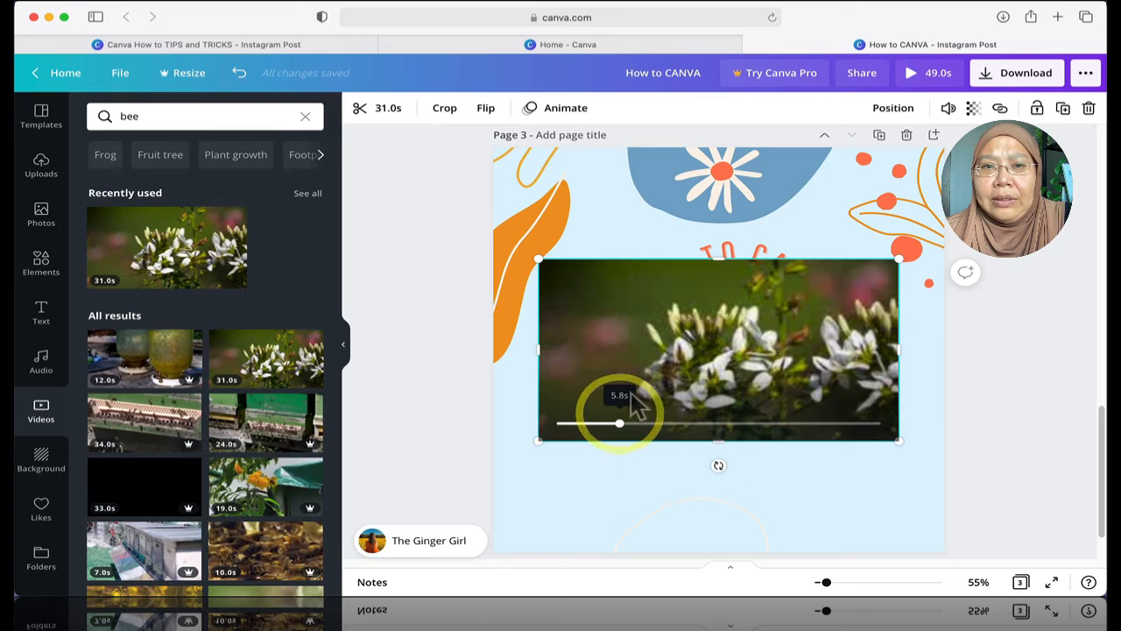
left_click(388, 114)
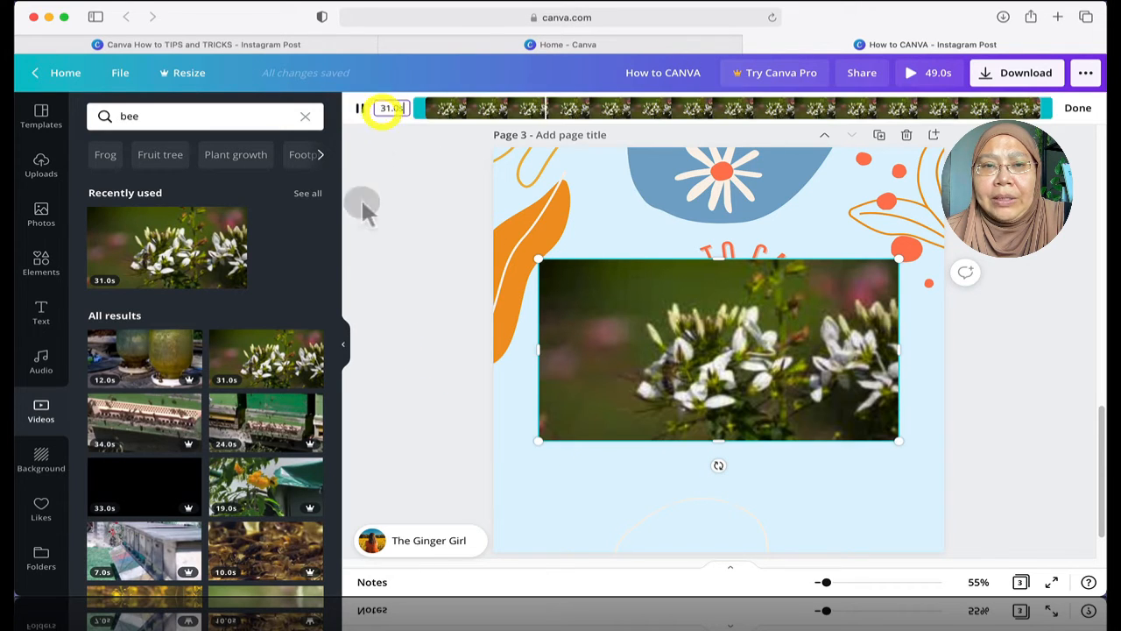
left_click(344, 346)
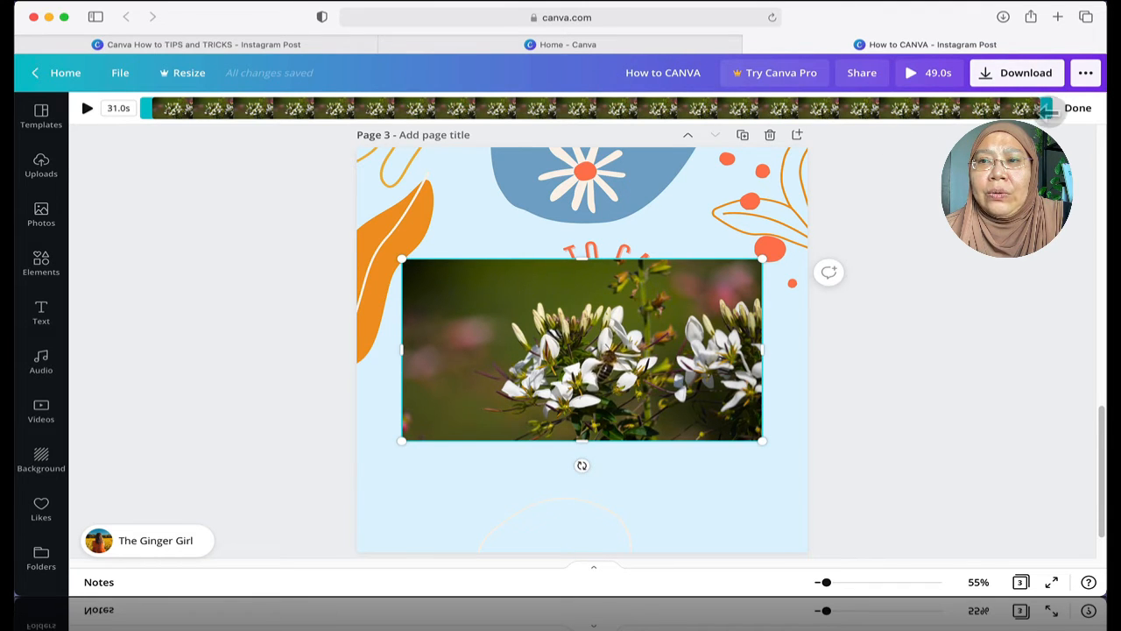
left_click_drag(1047, 107, 480, 131)
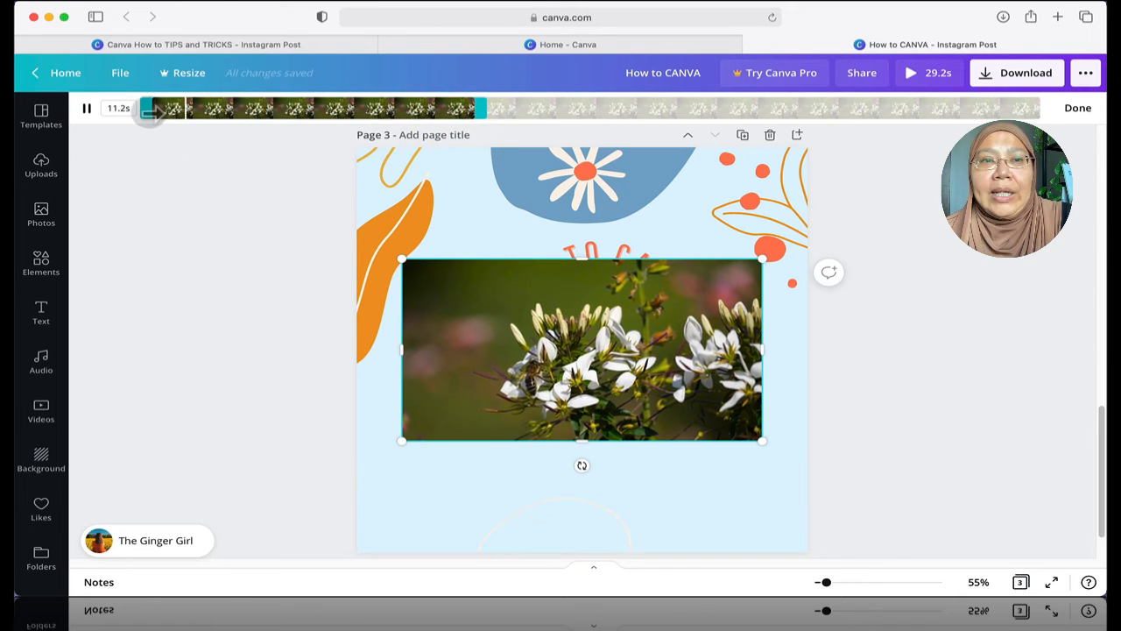
left_click_drag(149, 110, 400, 112)
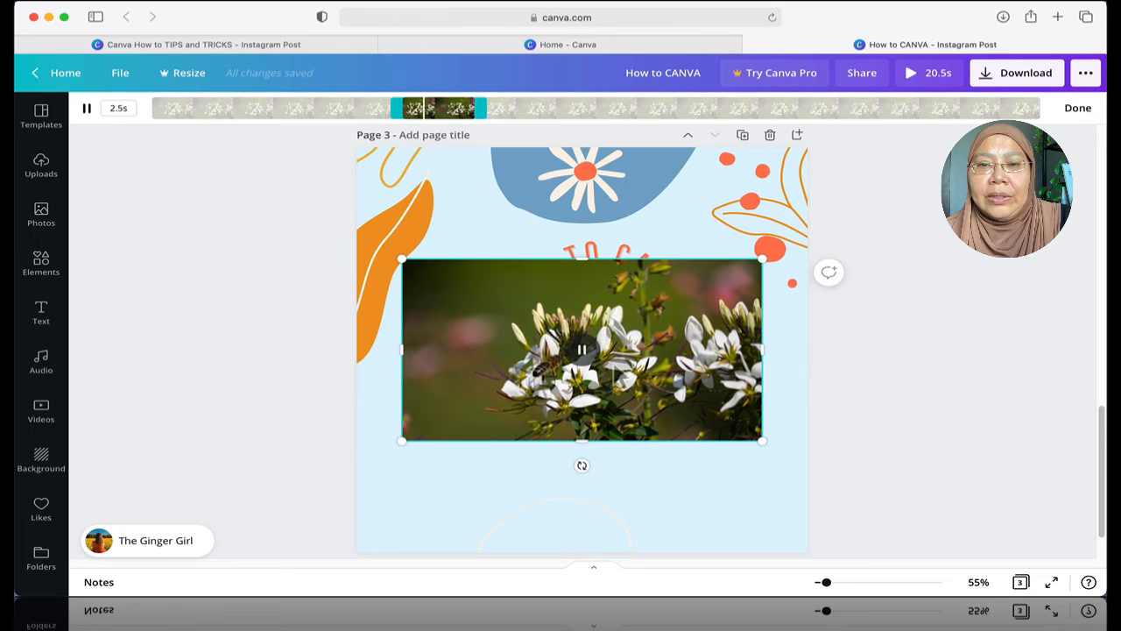
left_click_drag(485, 109, 510, 109)
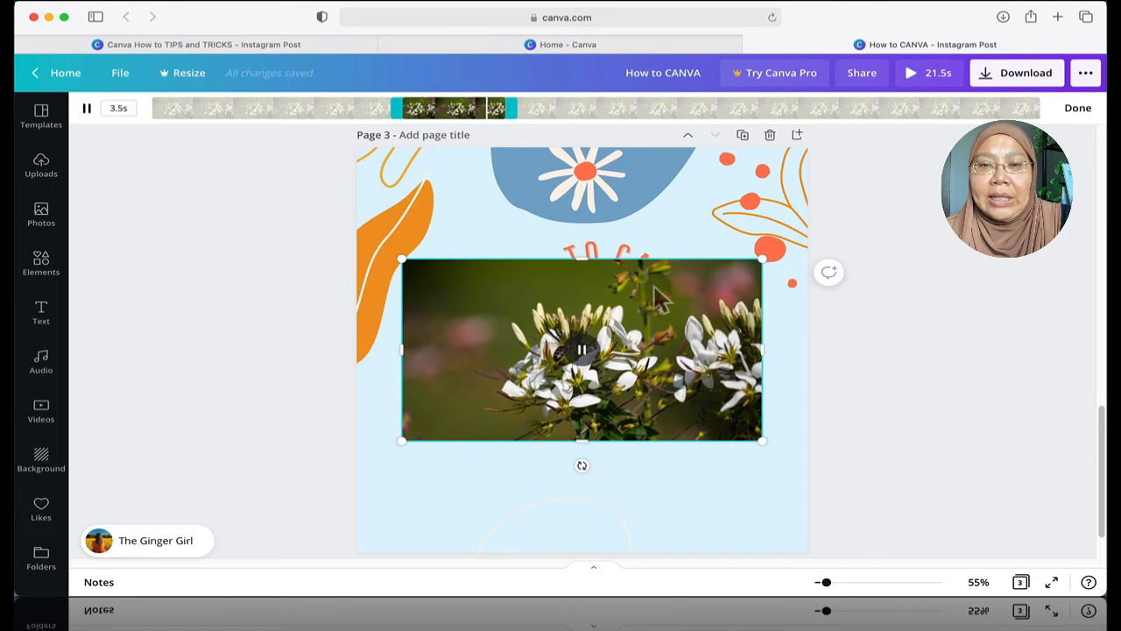
Step: Move the flower video below the bee illustration and enlarge it to nearly the page's width
left_click_drag(656, 295, 658, 370)
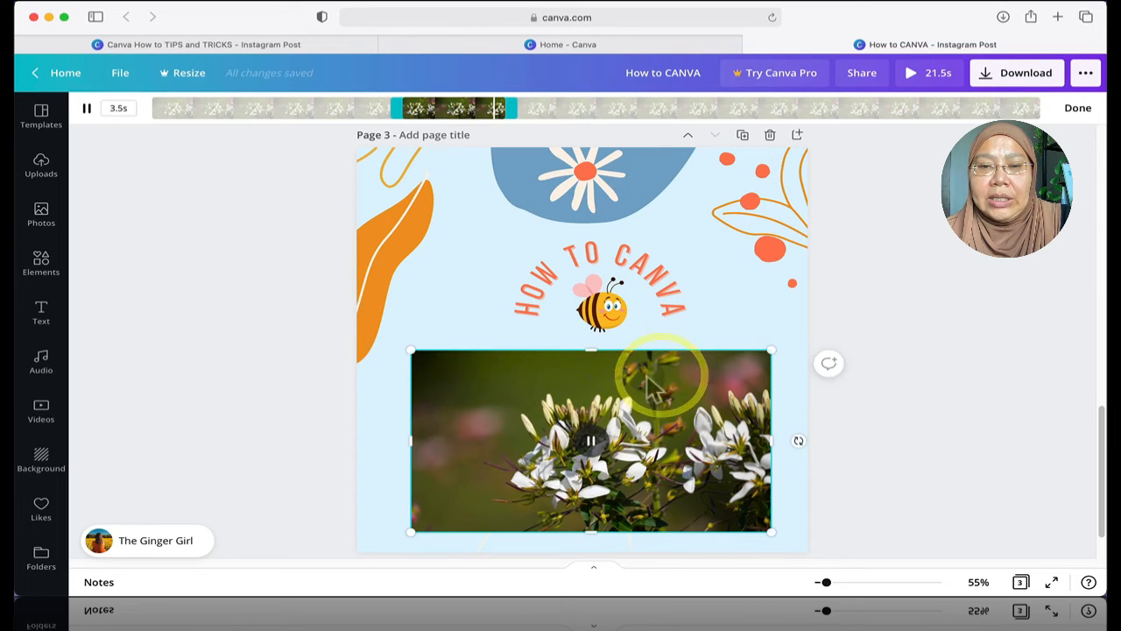
left_click_drag(411, 353, 355, 347)
left_click_drag(656, 373, 671, 380)
left_click(931, 370)
Step: Crop the flower video's upper and lower edges and reposition it so the bee illustration is clear of it
left_click(692, 364)
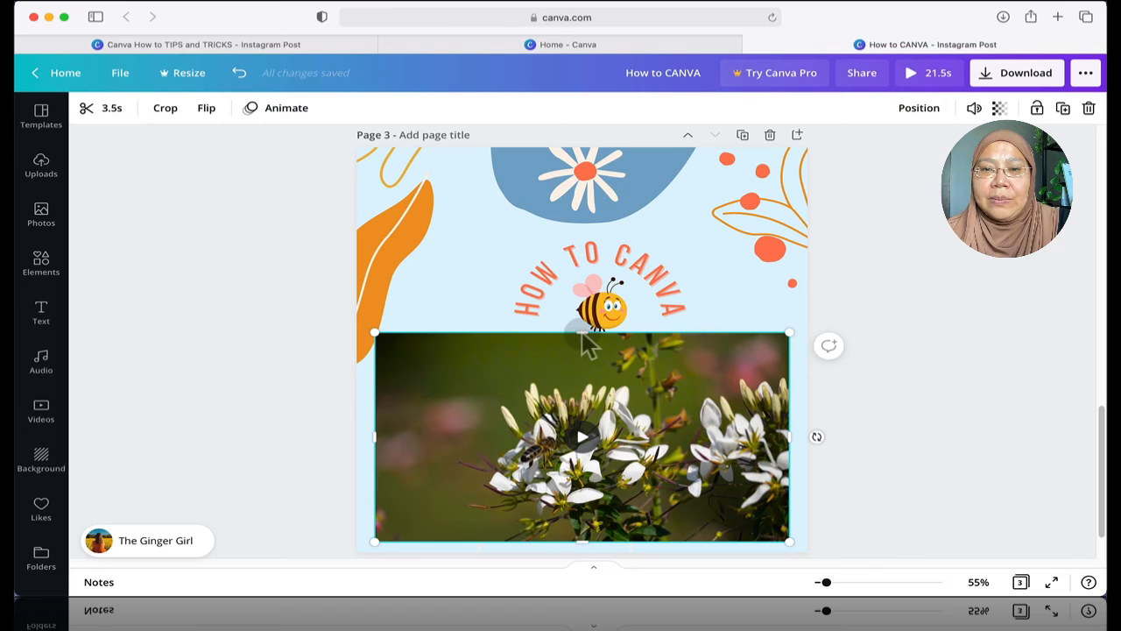
left_click_drag(582, 334, 582, 366)
left_click_drag(706, 405, 709, 395)
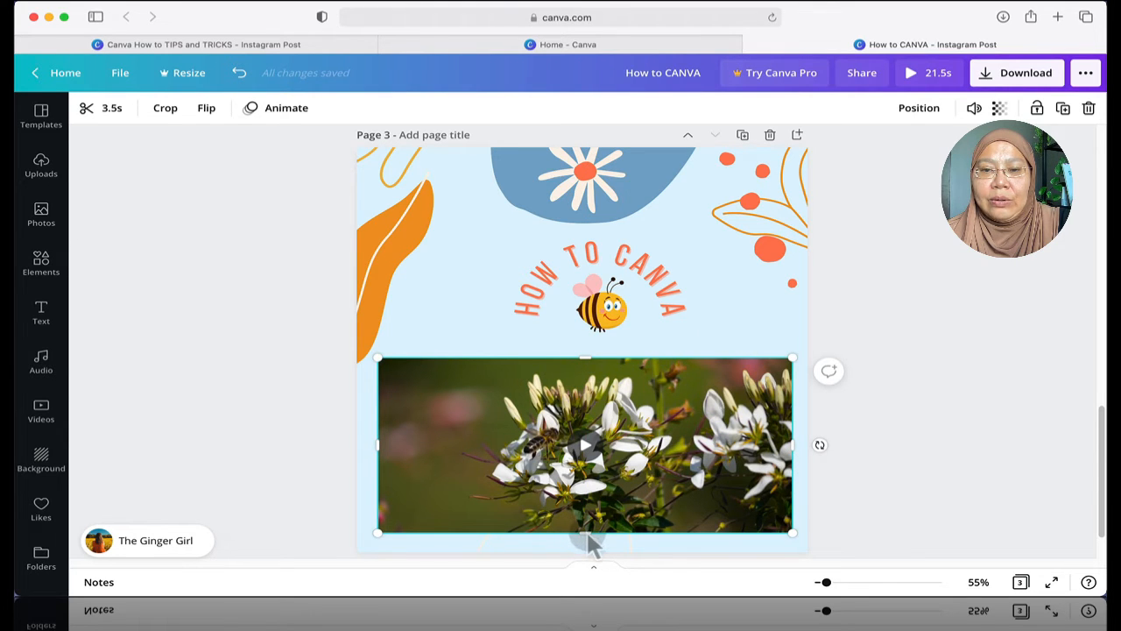
left_click_drag(588, 533, 584, 517)
left_click(973, 348)
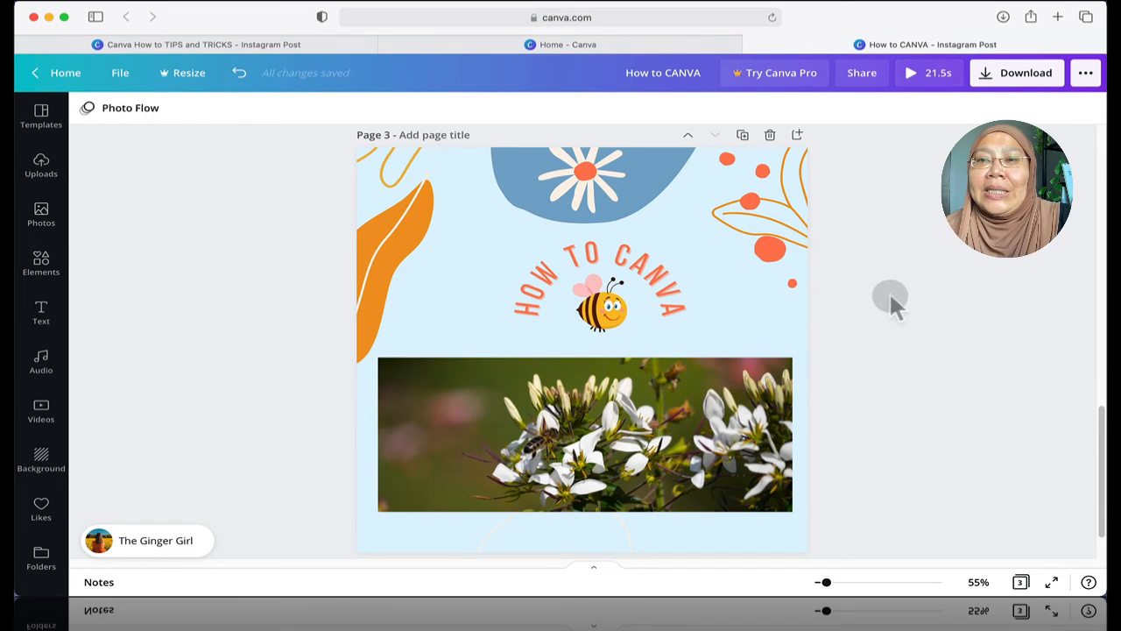
Step: Review the three pages of the design from page 1 down to the video on page 3
scroll(891, 298, "up", 10)
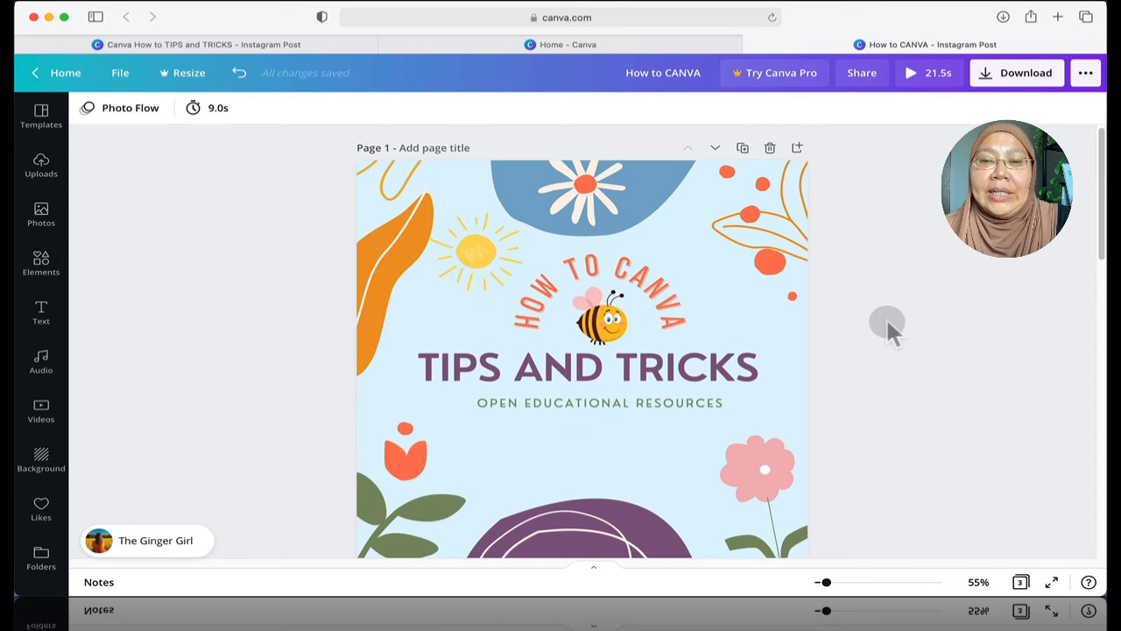
scroll(886, 318, "down", 2)
scroll(886, 317, "up", 2)
scroll(888, 324, "down", 5)
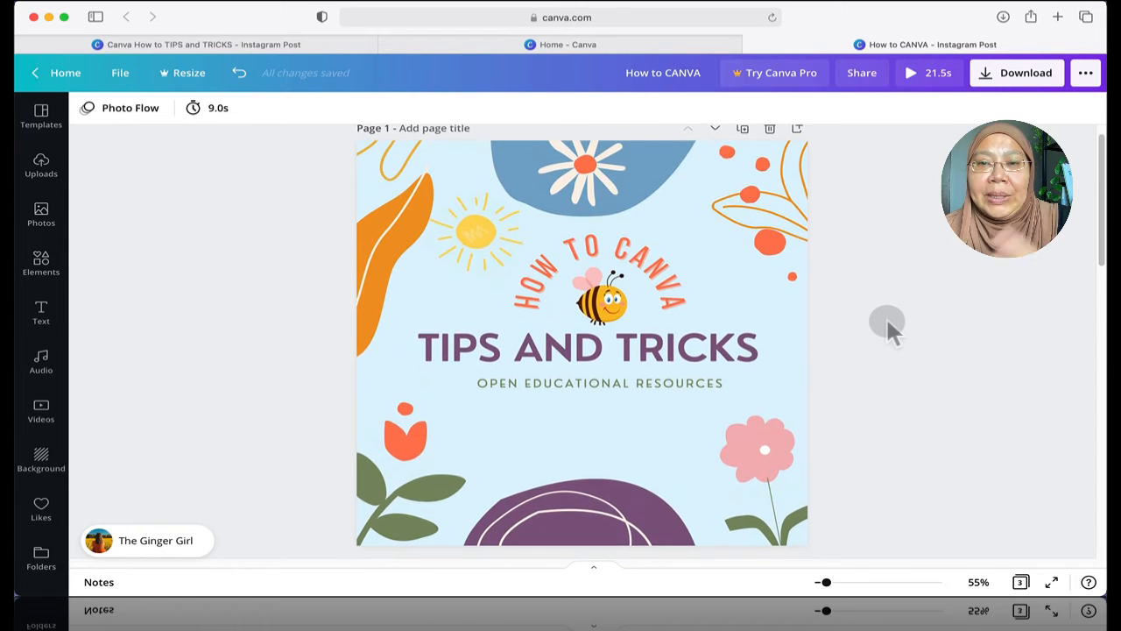
scroll(887, 324, "down", 3)
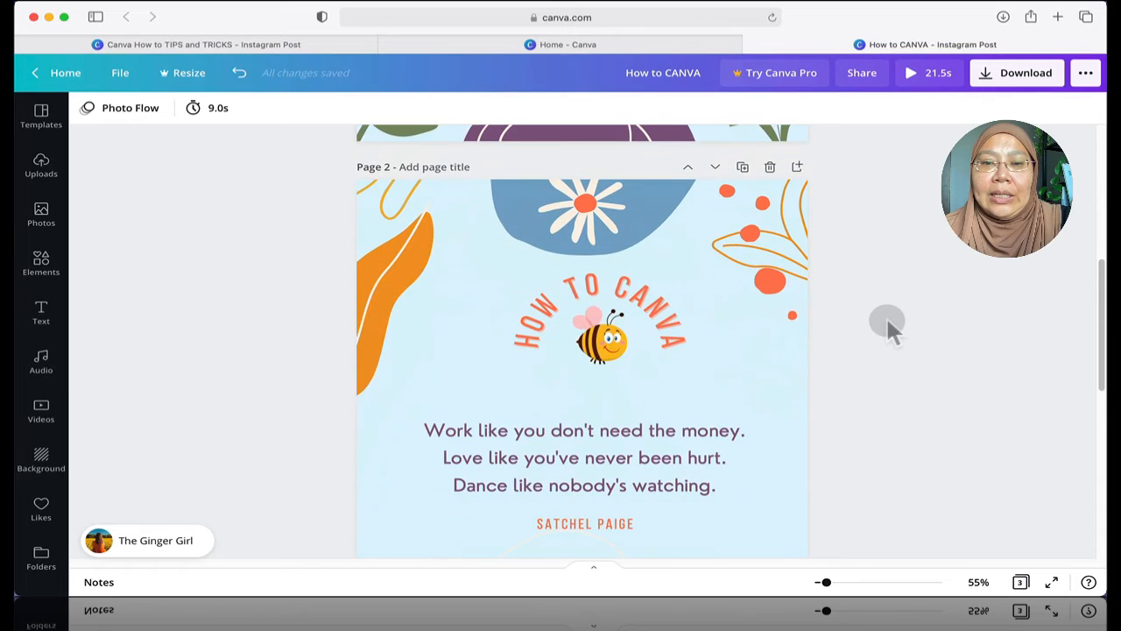
scroll(887, 325, "down", 4)
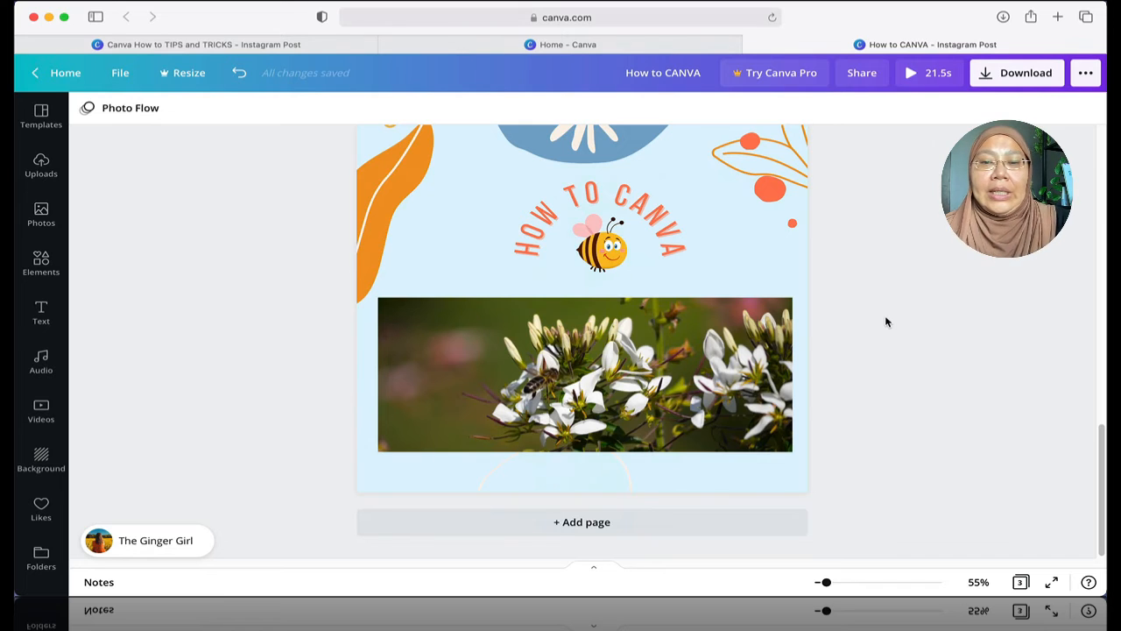
Step: Shift the section of "The Ginger Girl" audio track that plays with the design
left_click(147, 545)
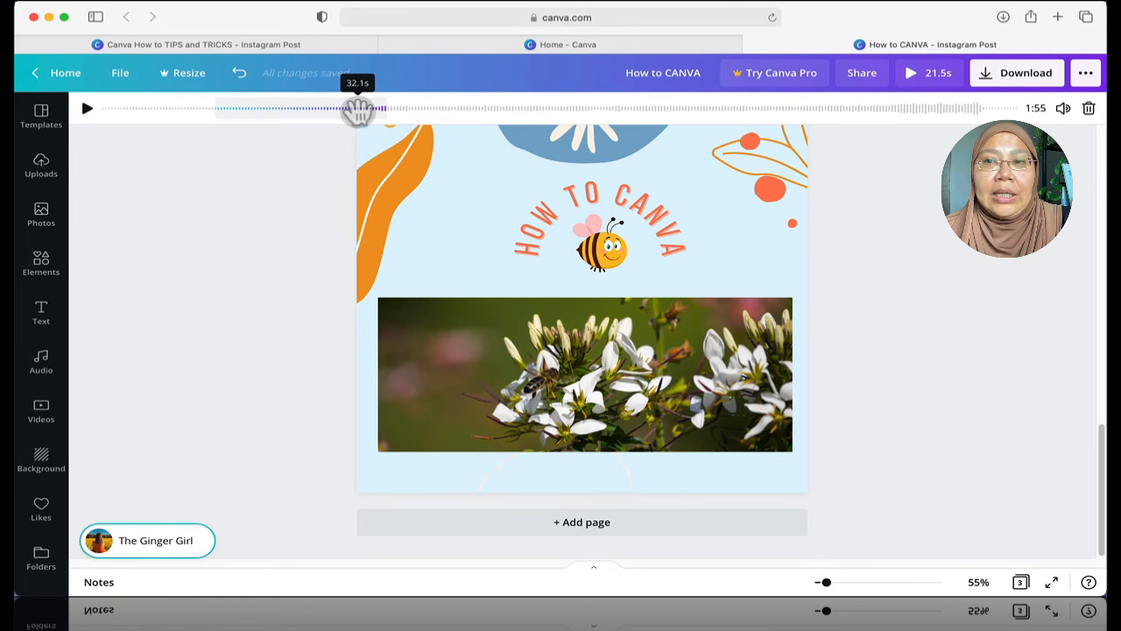
left_click_drag(359, 109, 230, 112)
left_click(216, 270)
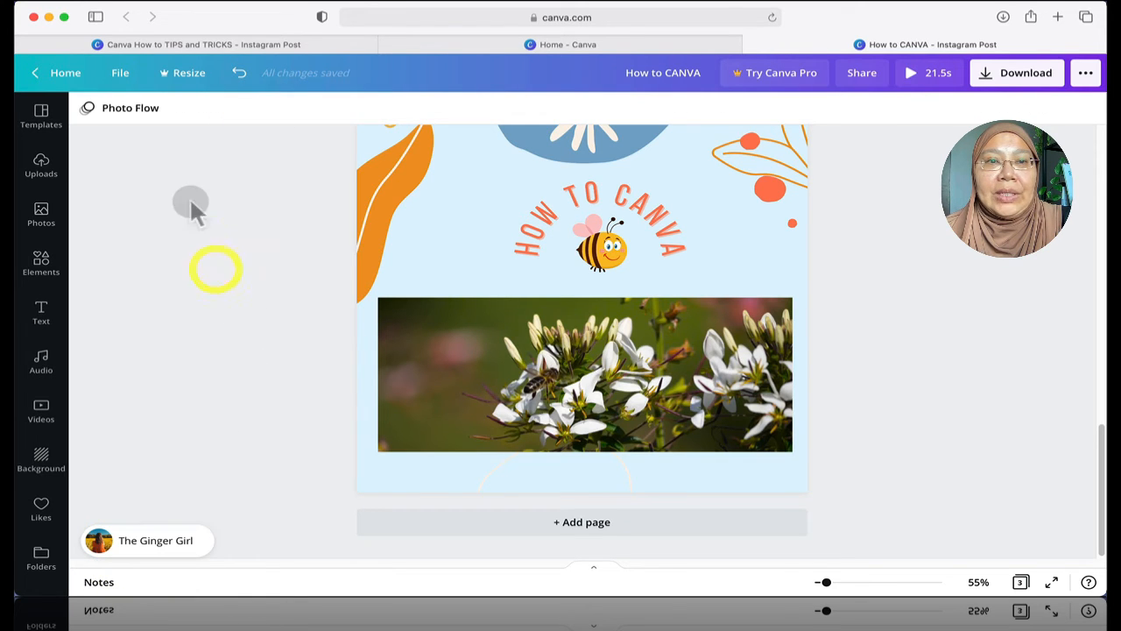
left_click(263, 333)
Step: Open the timing setting of page 1
scroll(261, 329, "up", 10)
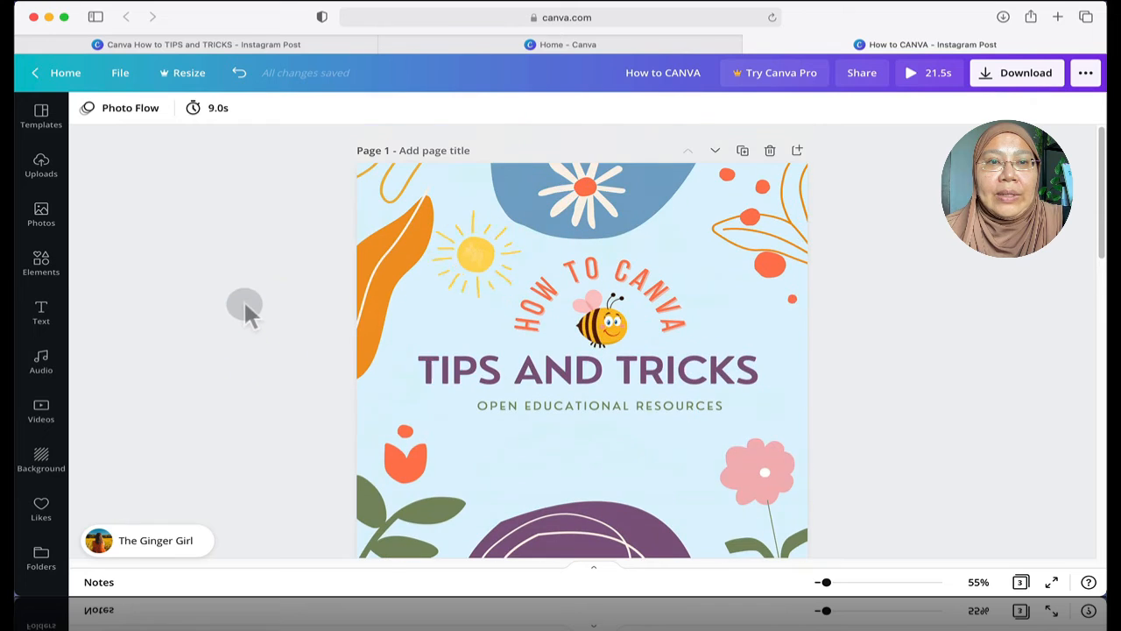
left_click(210, 119)
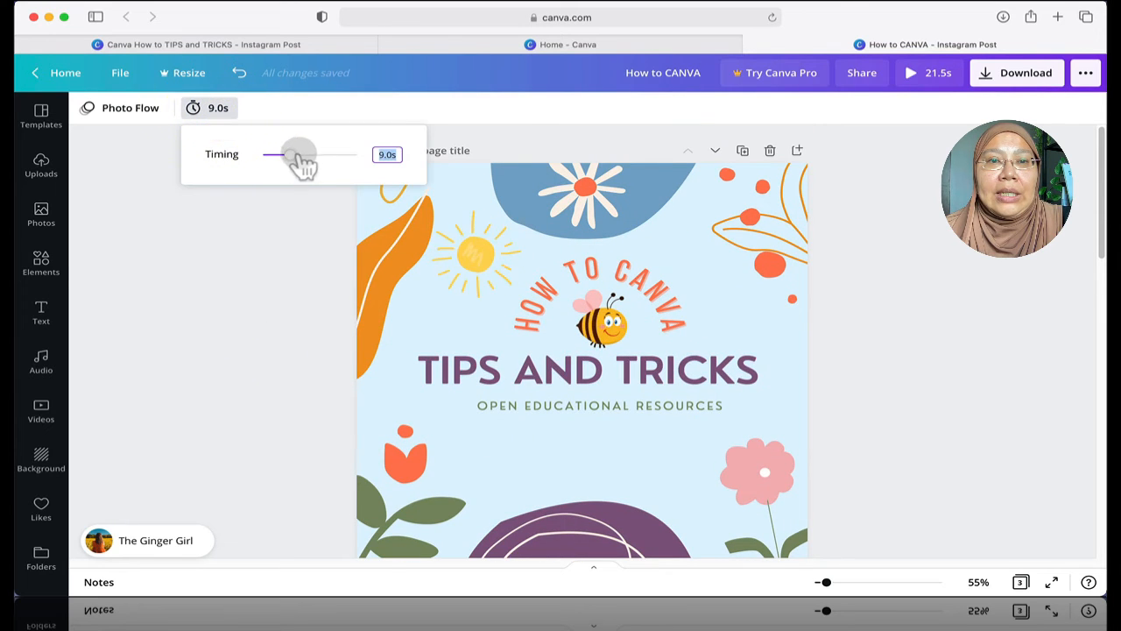